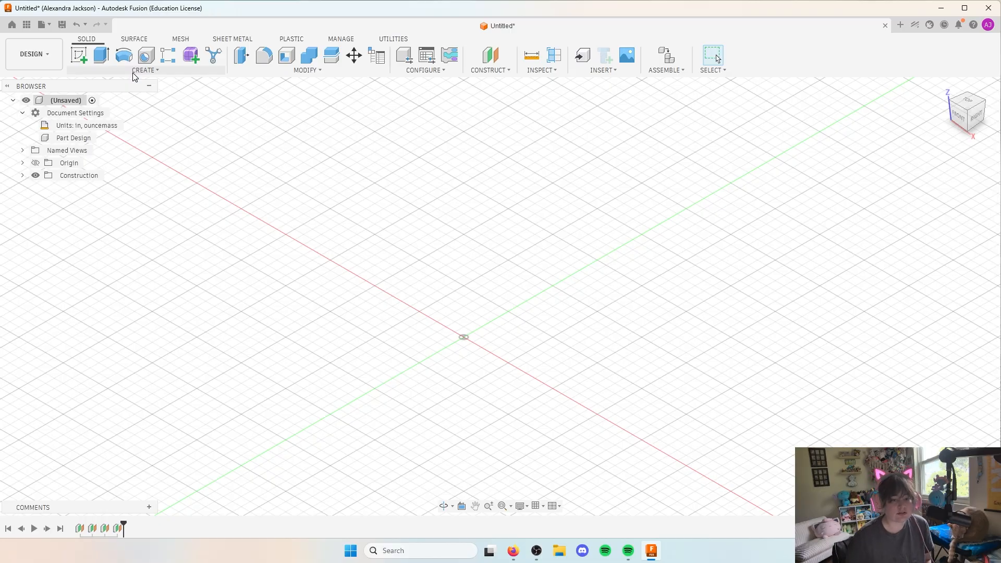
click(136, 73)
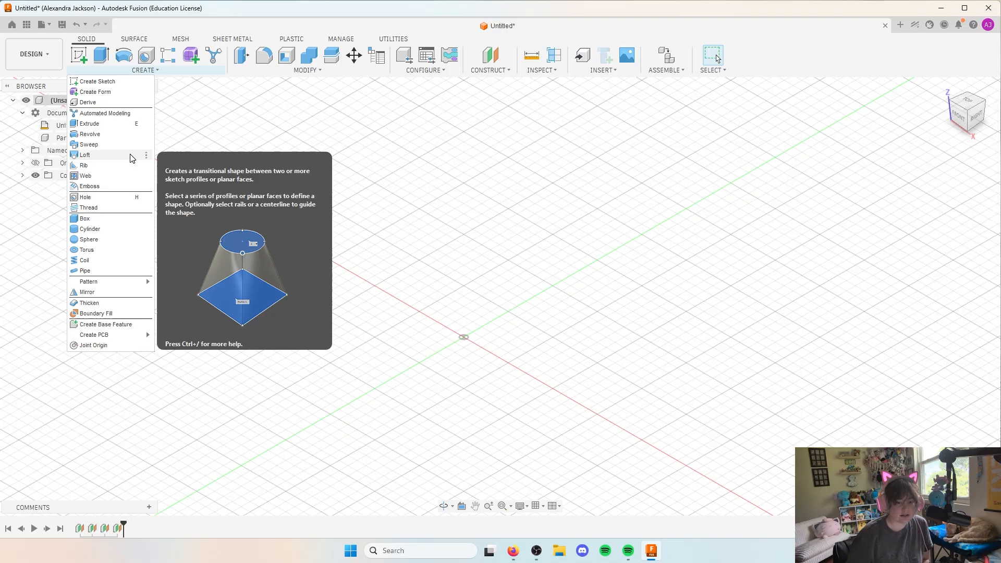
click(261, 150)
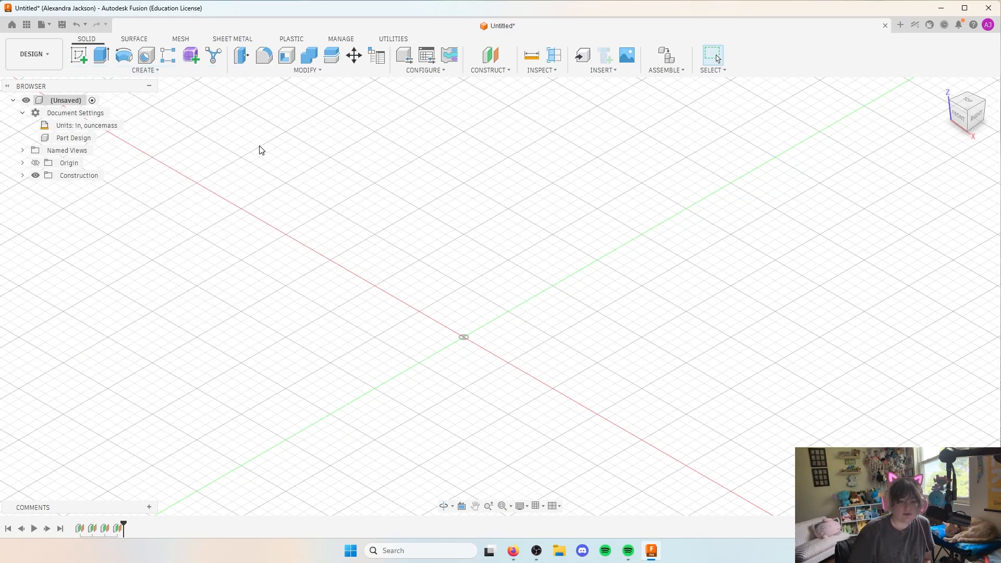
Start a sketch on the XY plane and draw connected lines from the Y axis at 1.5 in around the left and lower sides of an irregular polygon
click(77, 54)
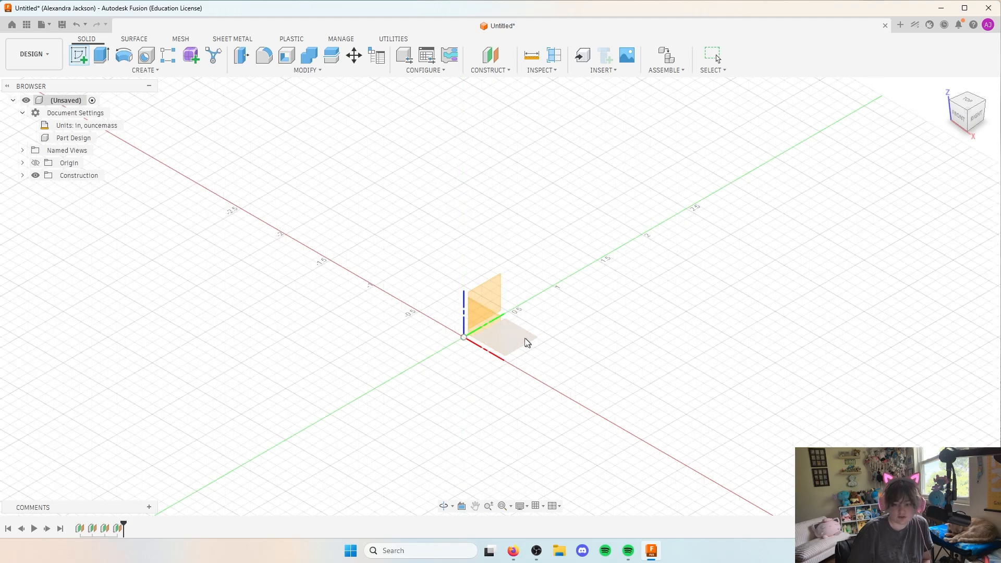
click(521, 339)
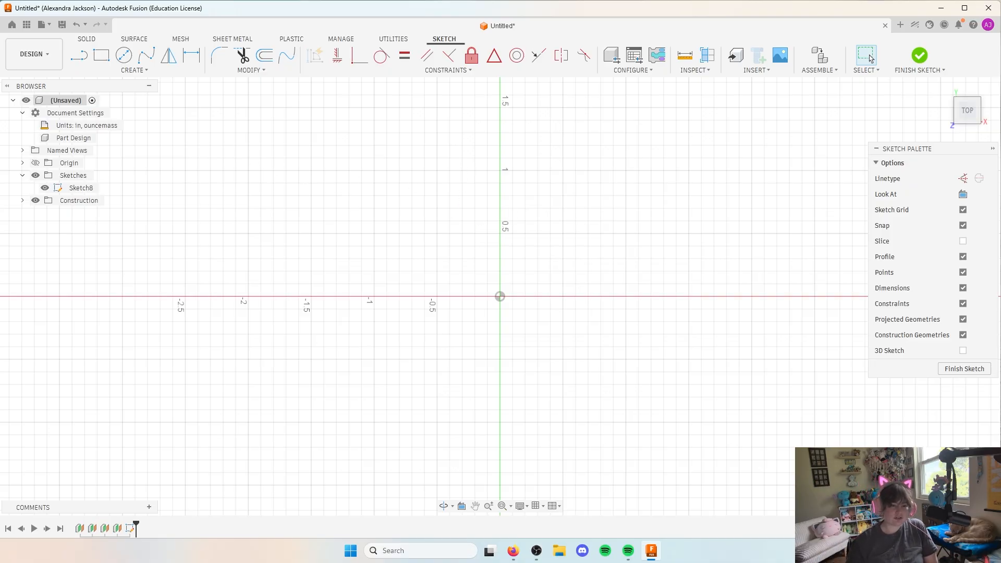
click(79, 58)
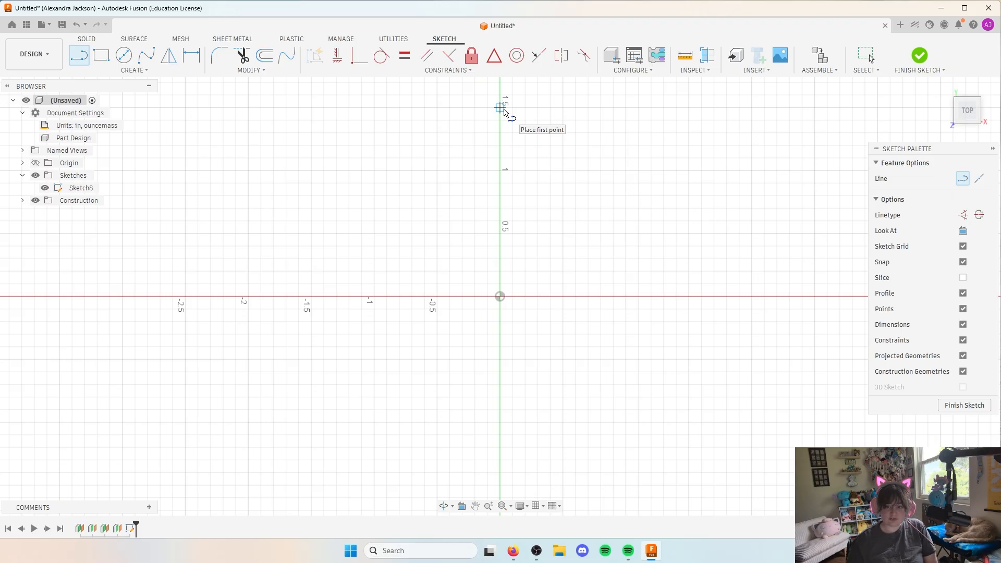
click(500, 108)
click(337, 133)
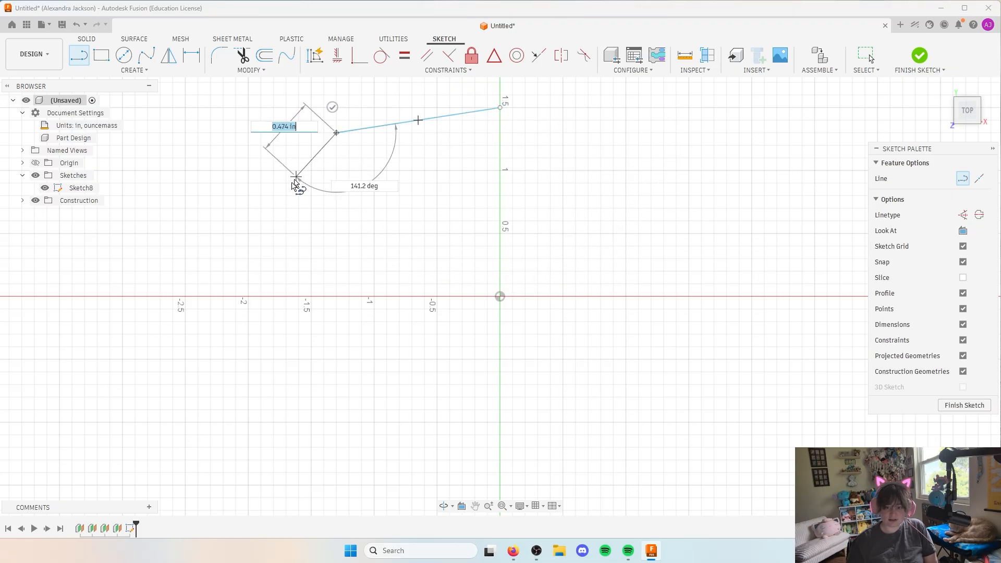
click(268, 223)
click(285, 372)
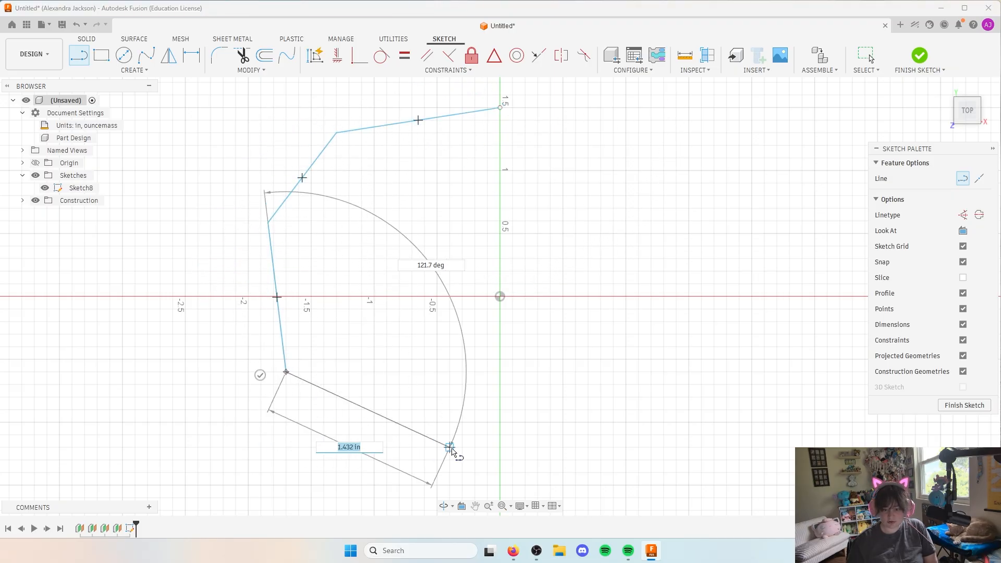
click(450, 448)
click(603, 429)
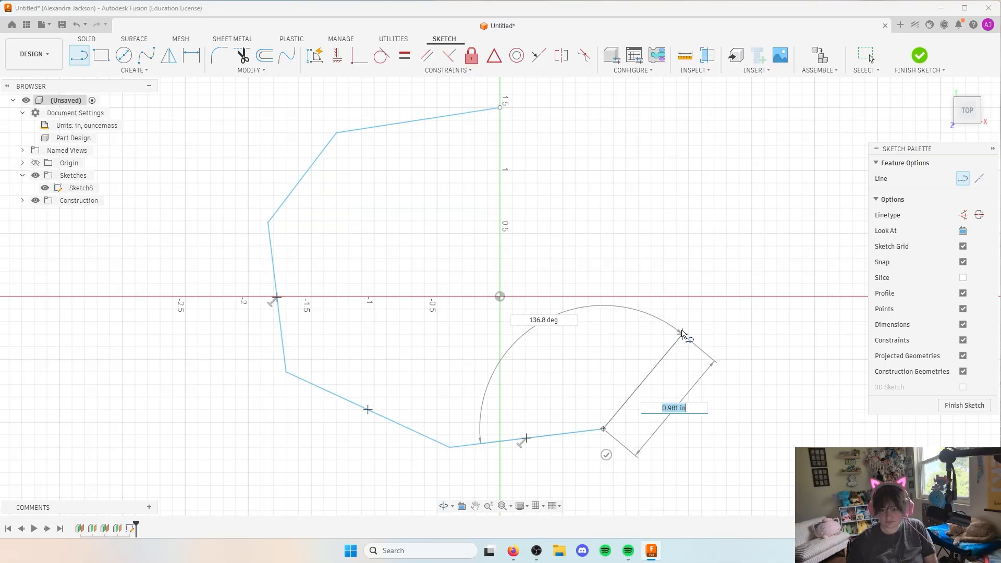
Try to close the polygon around its right side with lines running back to the starting point
click(747, 218)
click(656, 189)
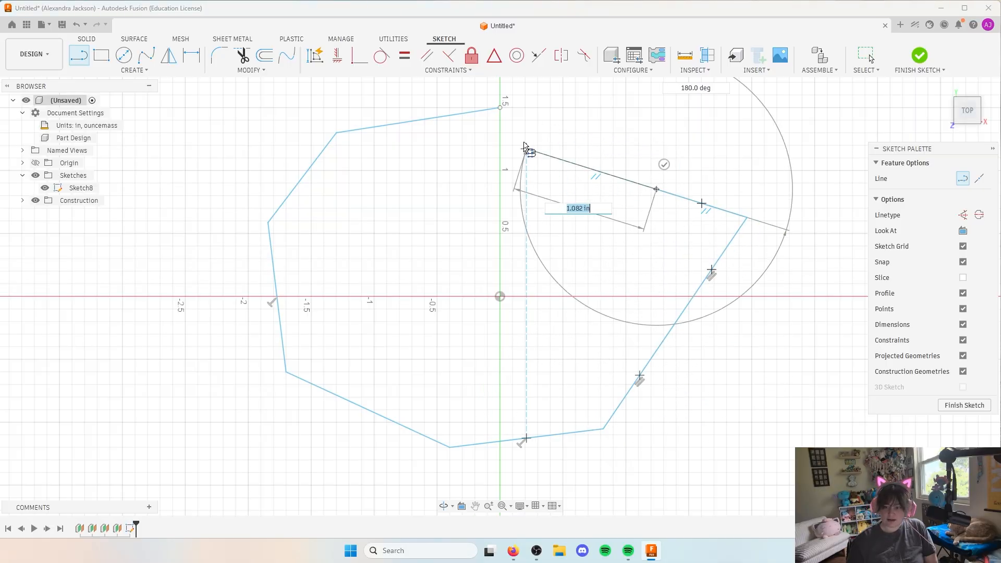
click(566, 113)
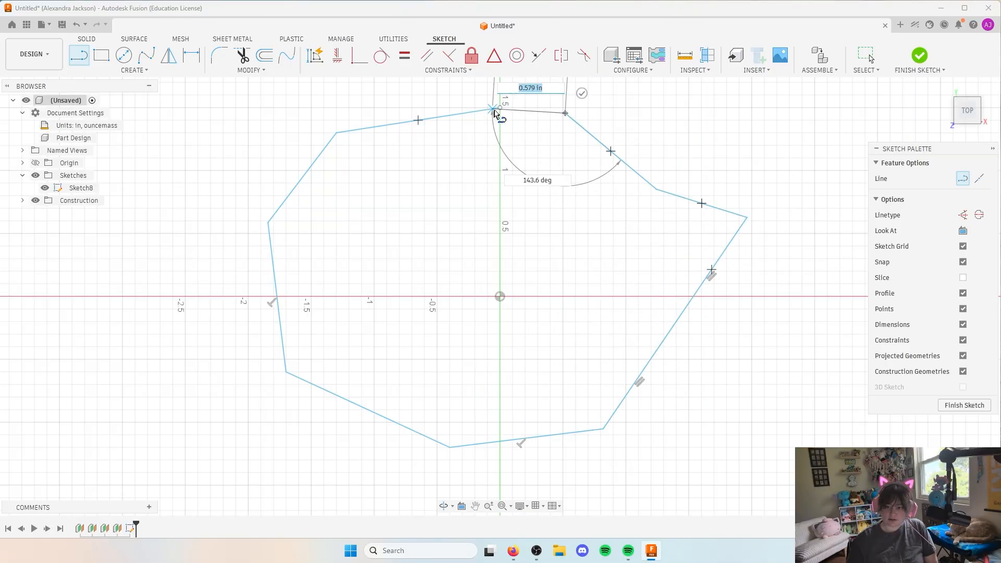
click(494, 110)
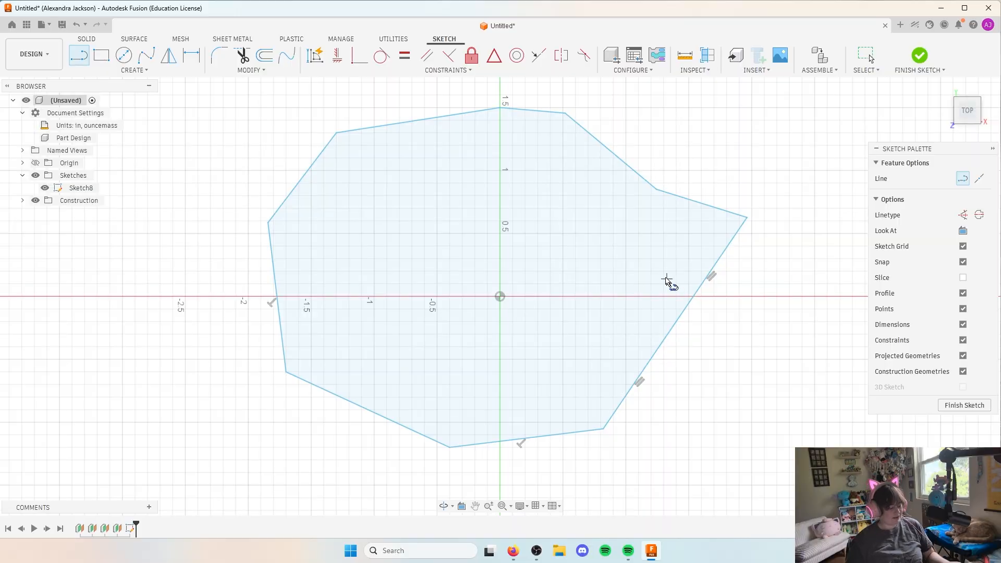
key(Escape)
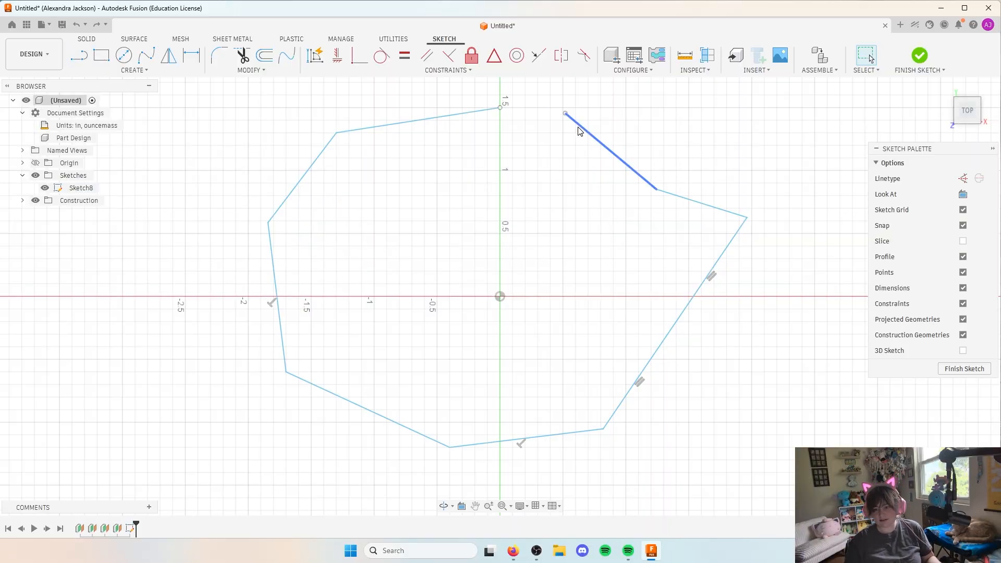
Undo the upper right lines of the polygon, back to the endpoint just below the X axis
key(ctrl+z)
key(ctrl+z)
key(ctrl+z)
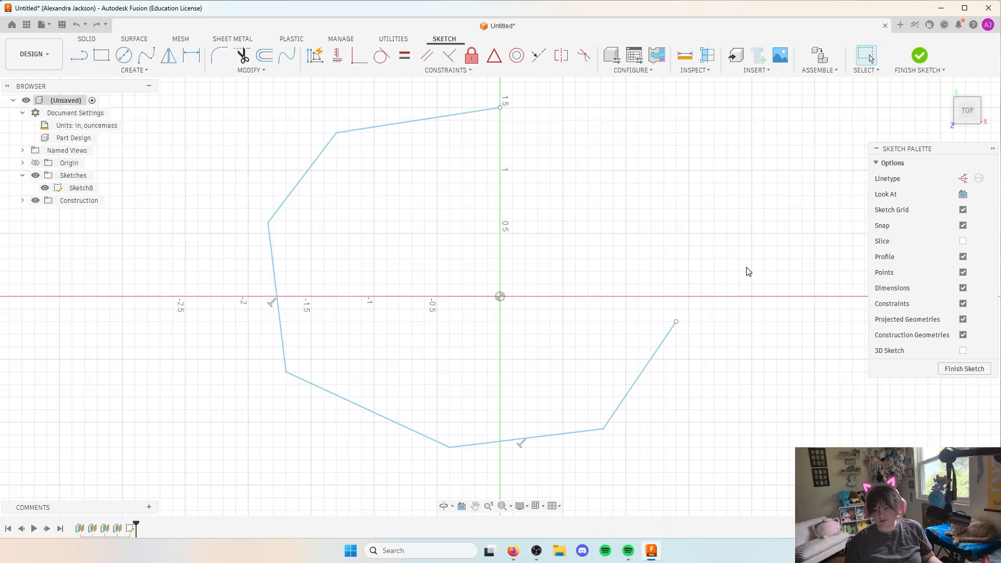
Close the nine-sided polygon from its open right endpoint with a vertical line about 0.8 in long and two lines to the starting point
click(80, 55)
click(676, 321)
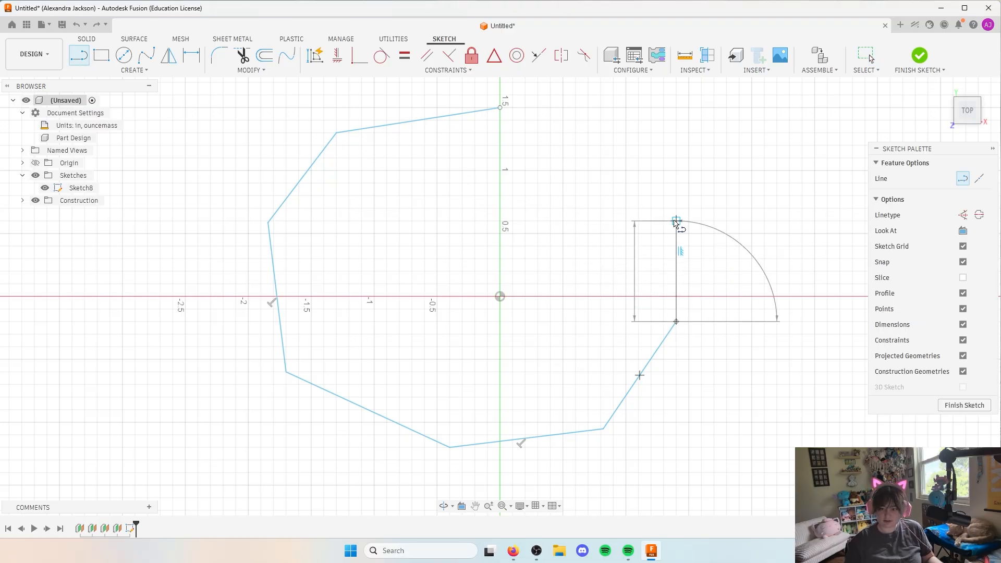
click(677, 222)
click(614, 120)
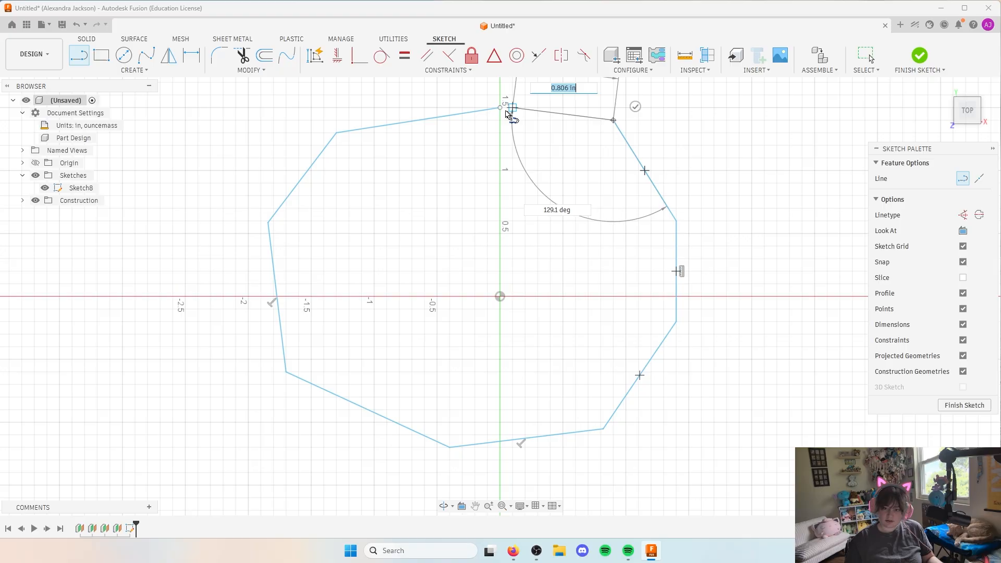
click(500, 108)
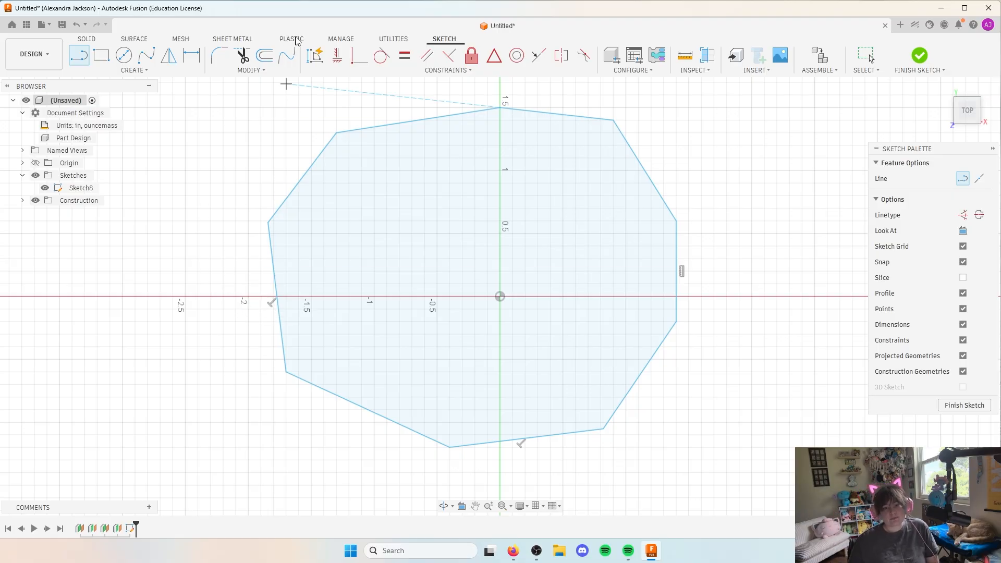
Constrain and dimension the polygon with AutoConstrain, accepting Result 1, and finish the sketch
click(314, 55)
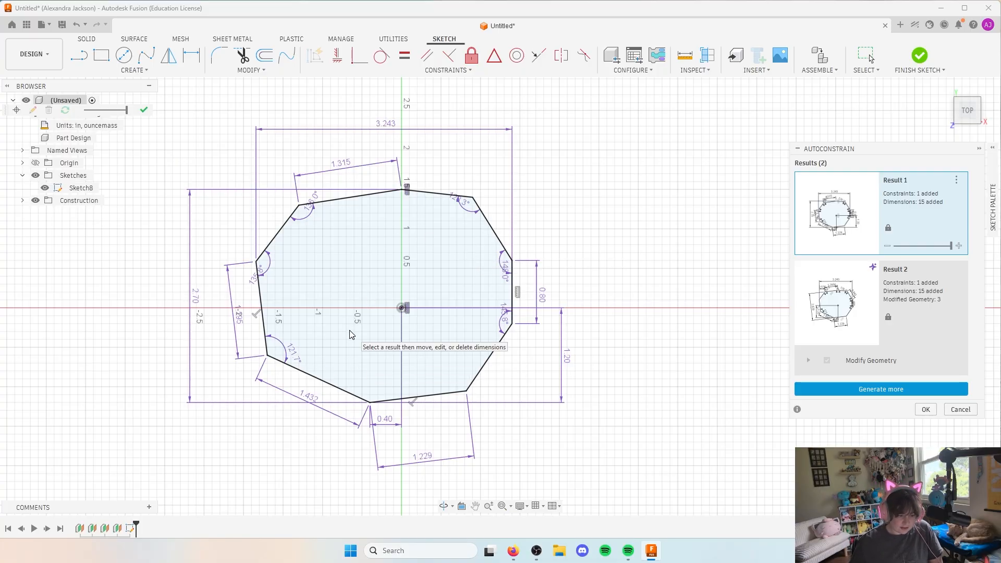
click(925, 409)
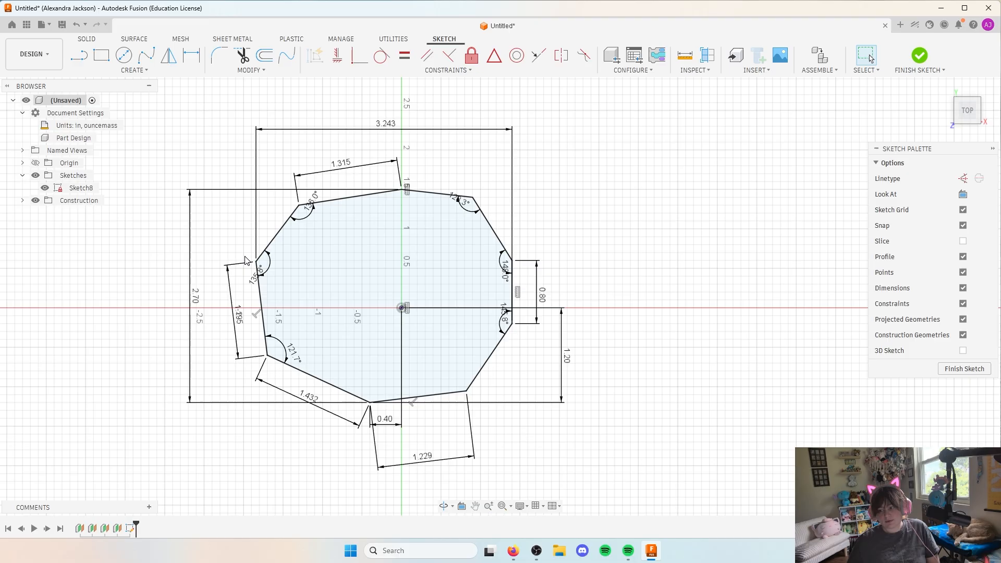
click(965, 368)
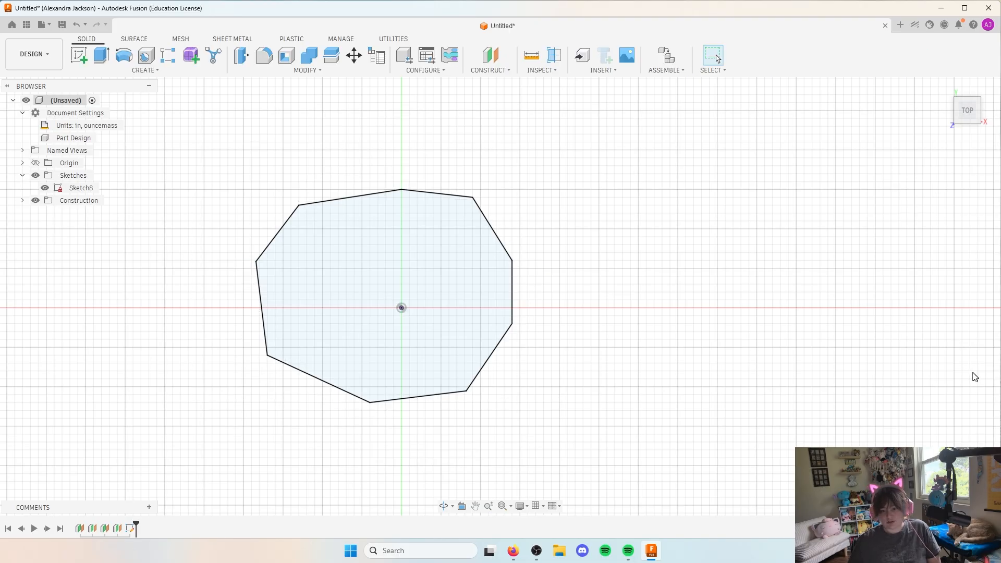
click(331, 293)
click(610, 270)
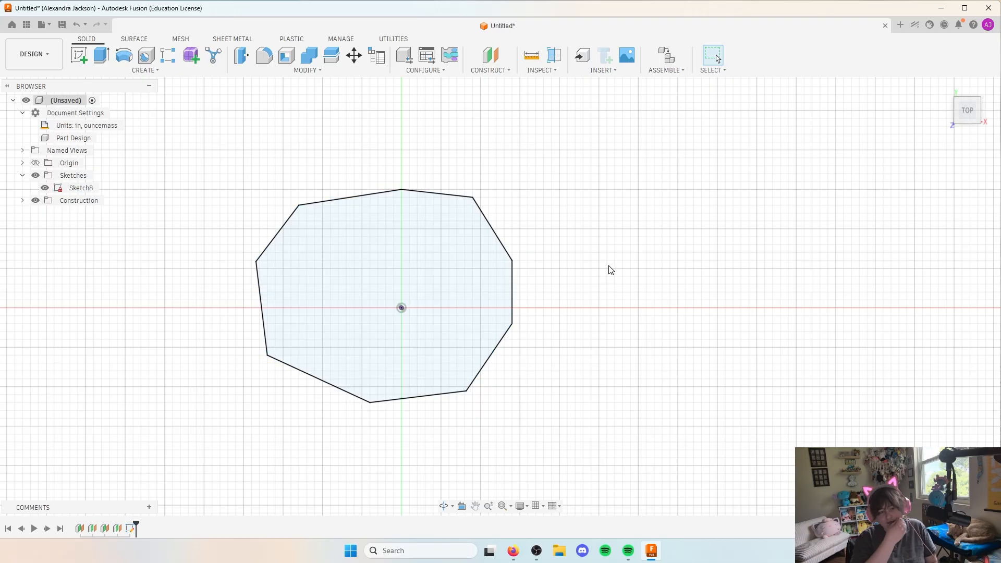
Create a construction plane offset 0.50 in above the XY plane
click(958, 90)
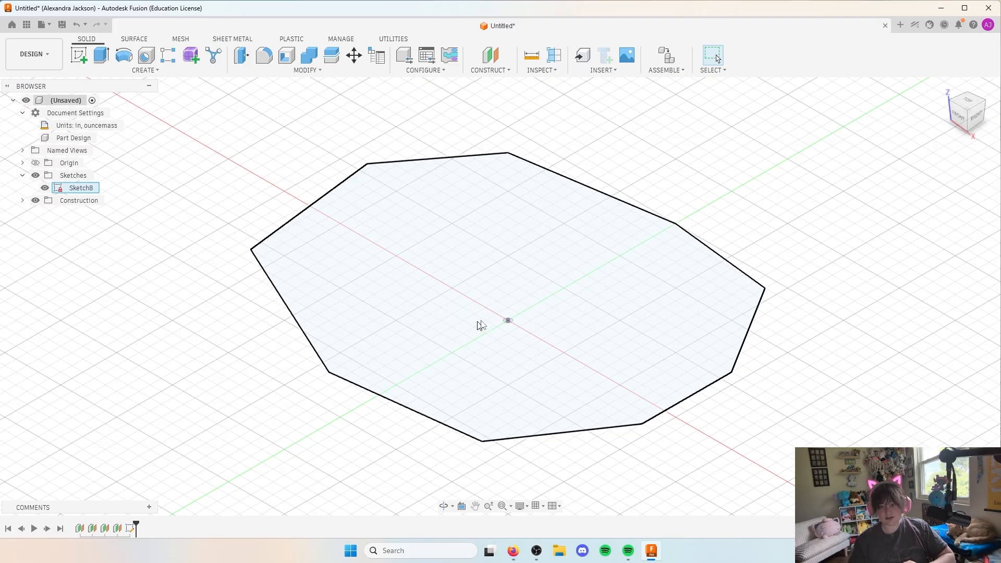
click(488, 70)
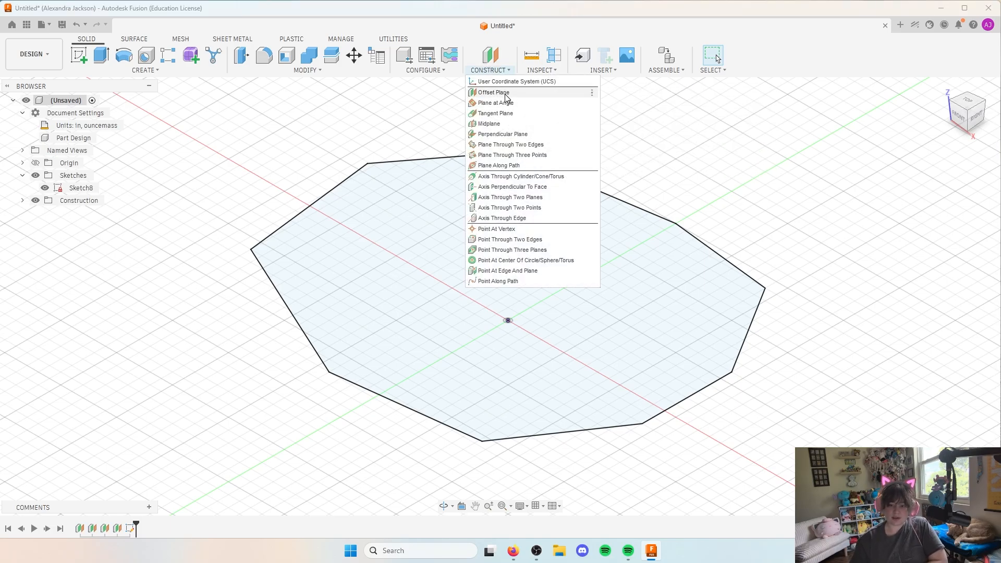
click(501, 93)
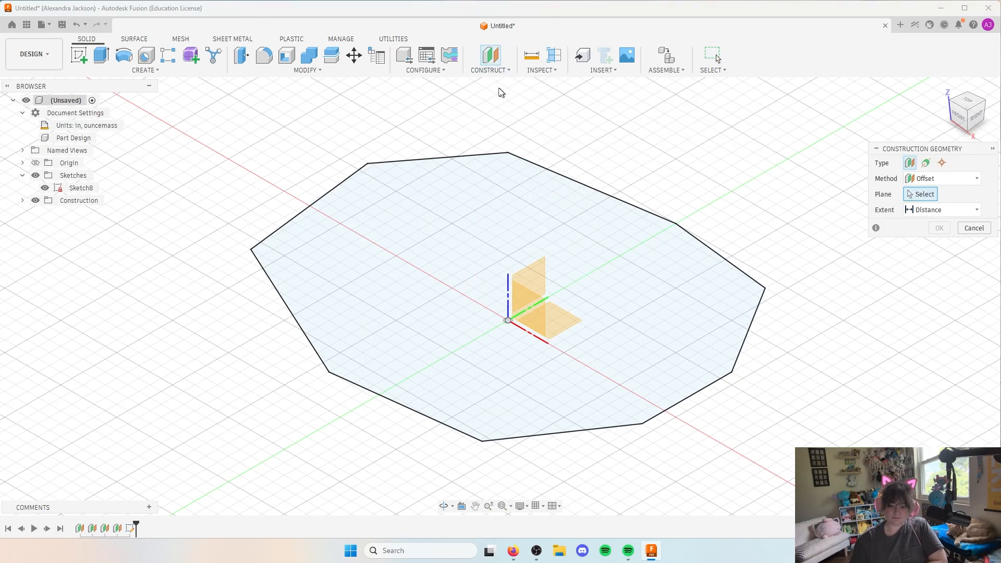
click(561, 323)
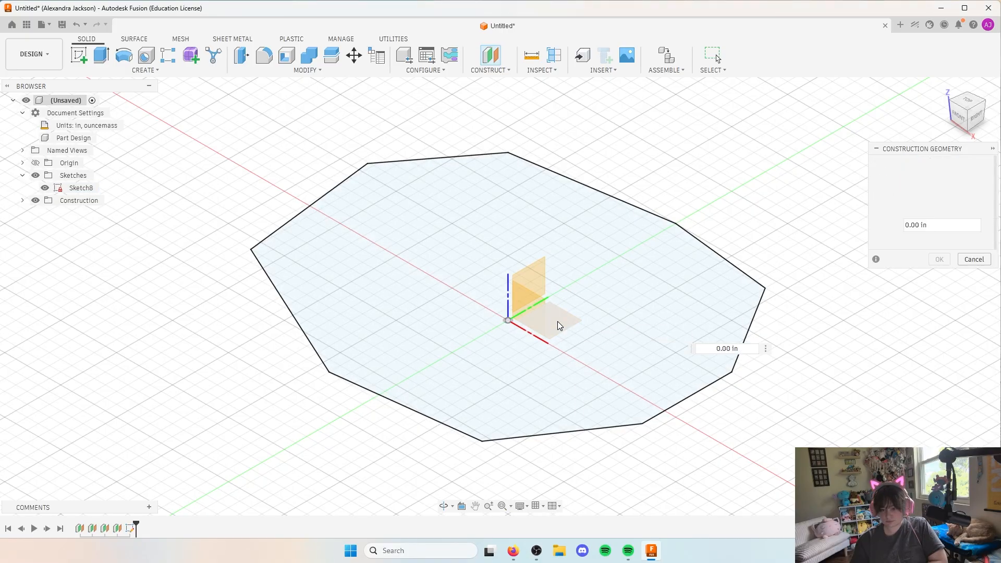
drag(625, 314, 625, 249)
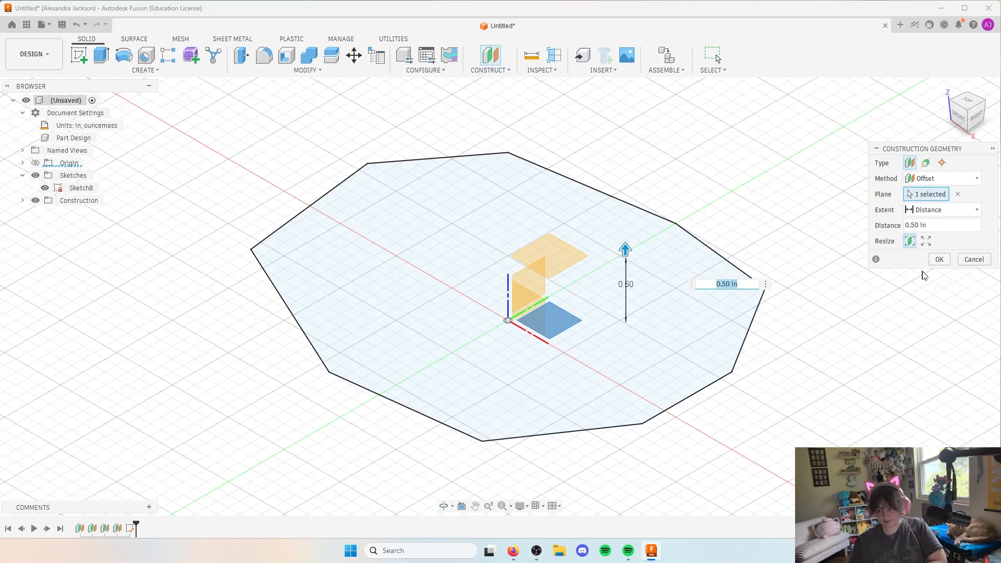
click(939, 259)
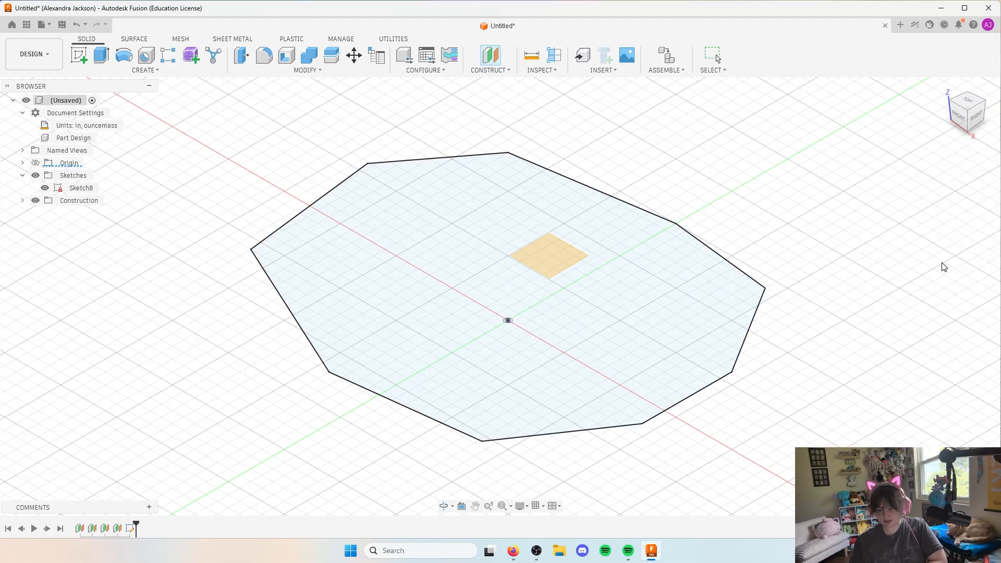
Start a sketch on the 0.50 in offset plane and draw the first four lines of a smaller polygon, running along its upper and left sides
click(78, 55)
click(550, 252)
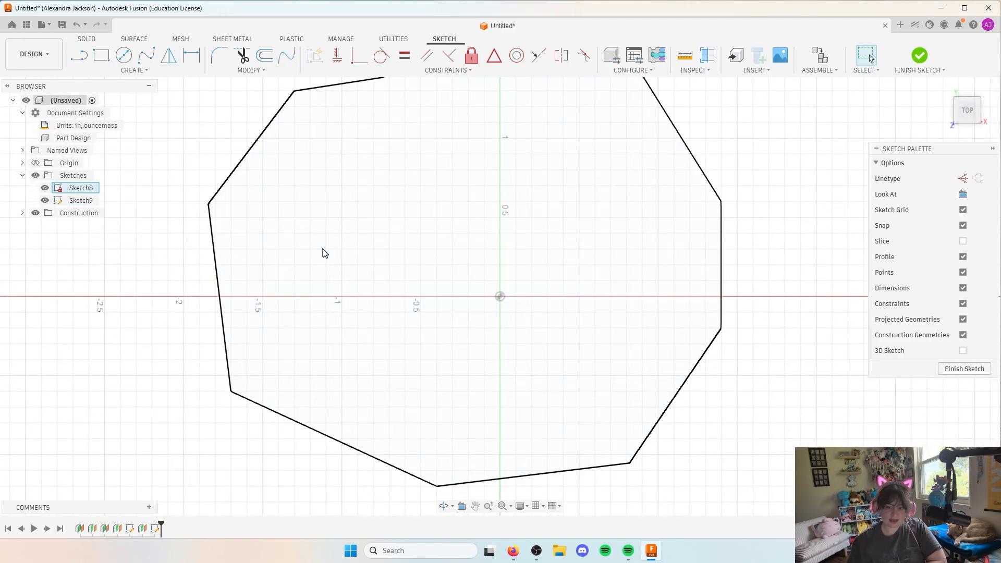
scroll(346, 319, down, 2)
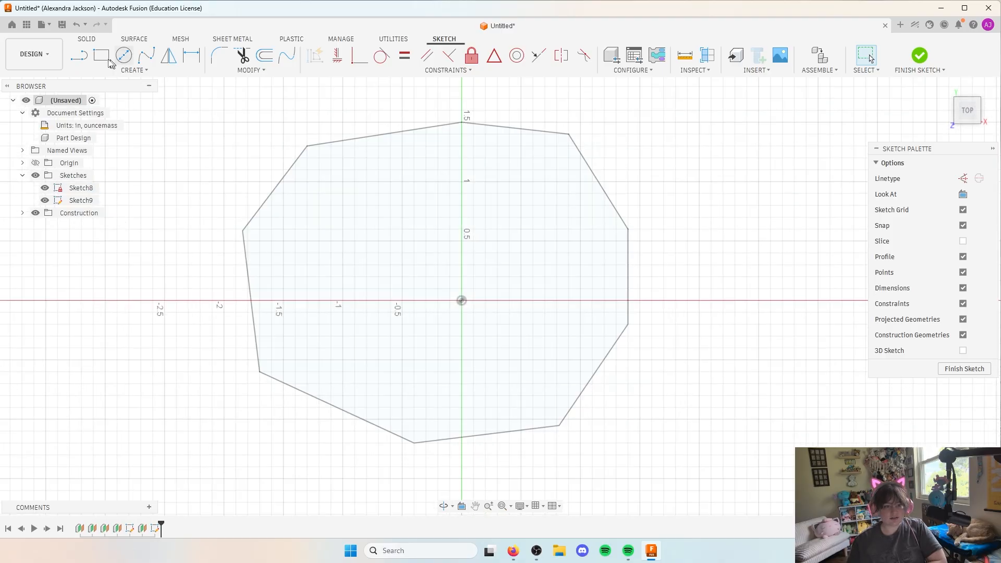
click(79, 56)
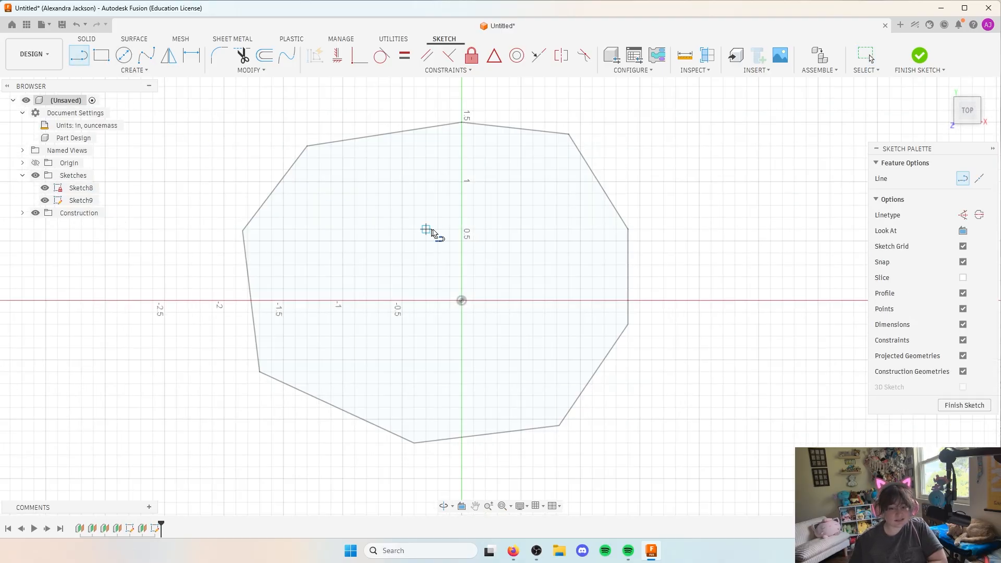
click(532, 187)
click(438, 170)
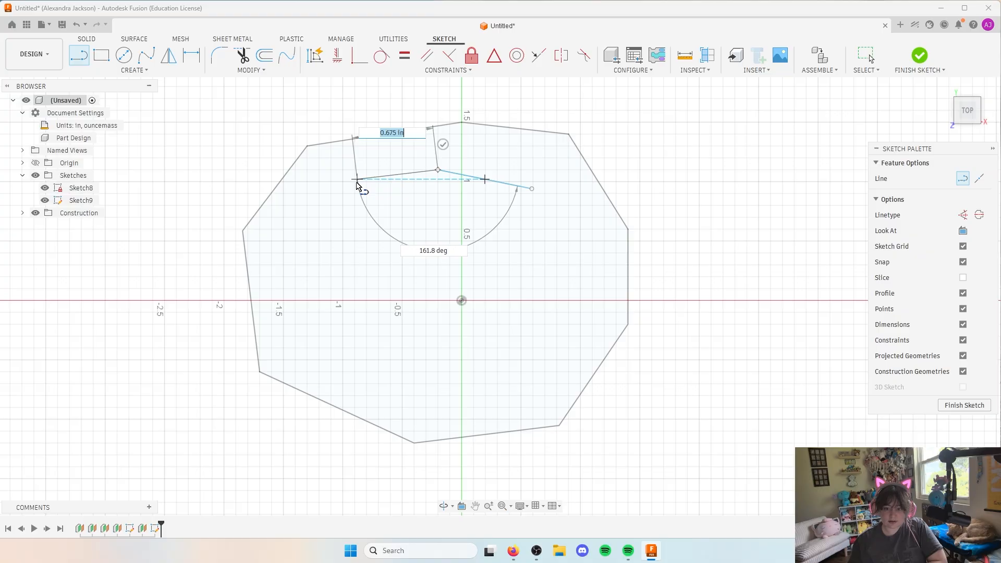
click(353, 189)
click(330, 230)
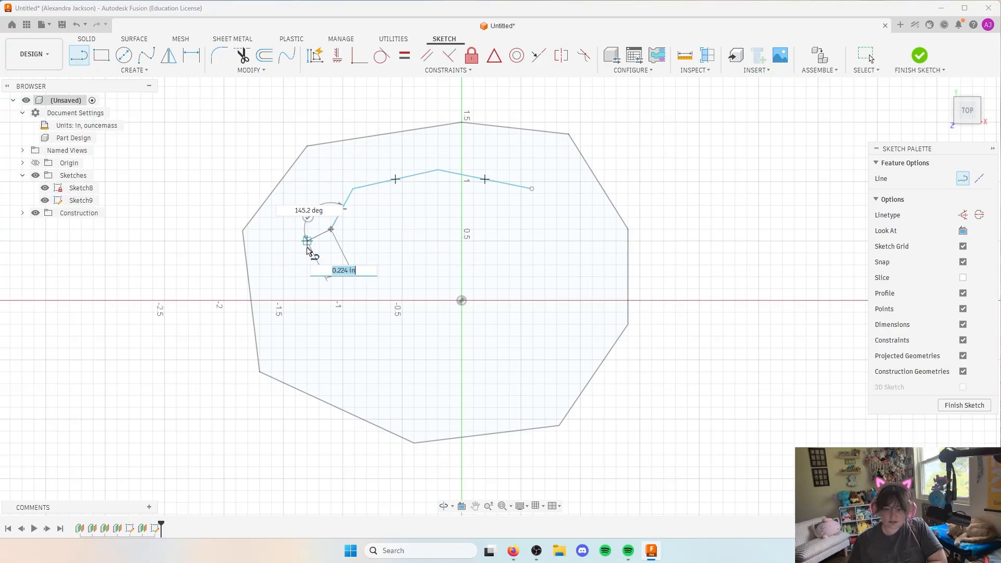
click(291, 282)
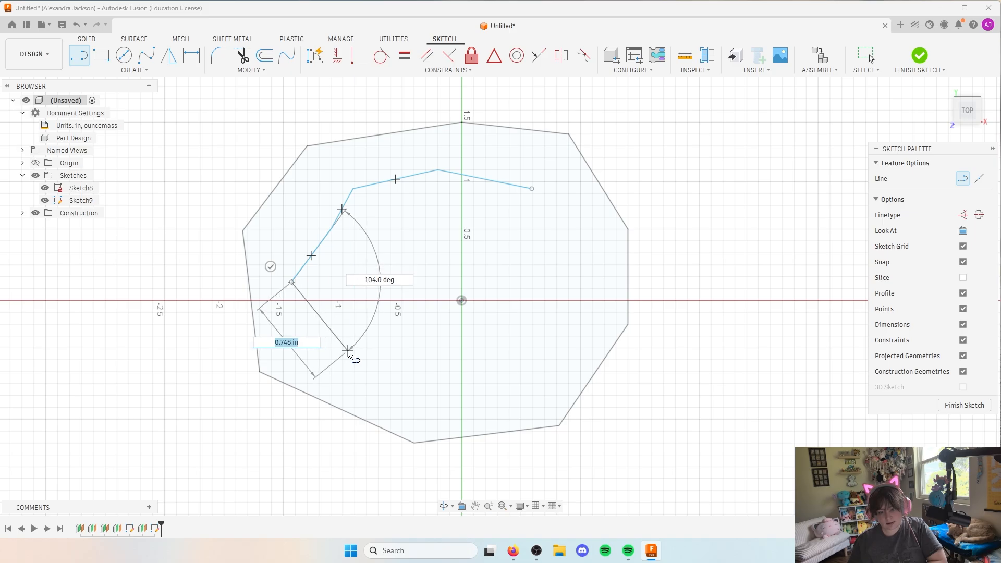
Close the smaller polygon with five lines along its lower and right sides, making nine sides and a width of about 2.43 in
click(348, 351)
click(438, 372)
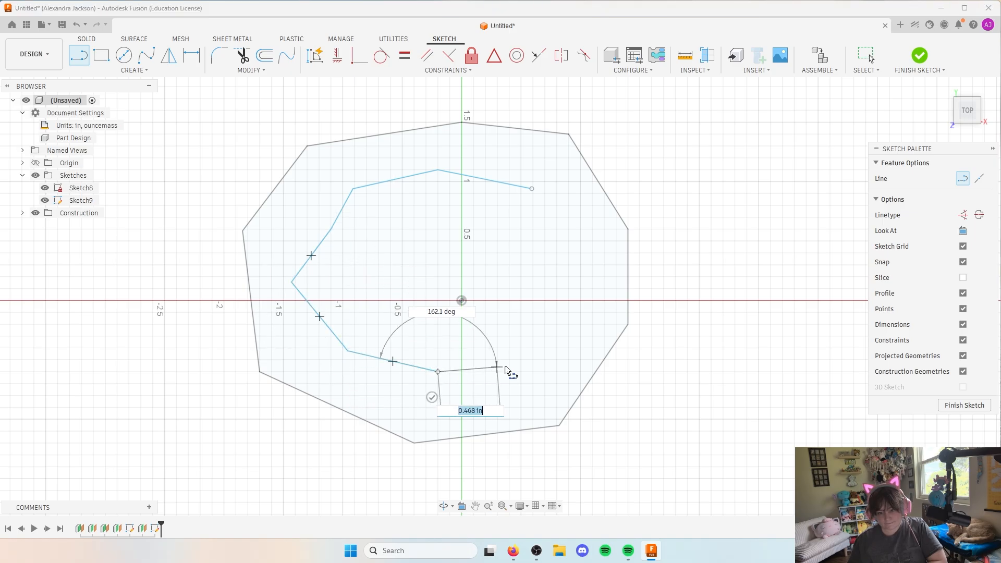
click(537, 358)
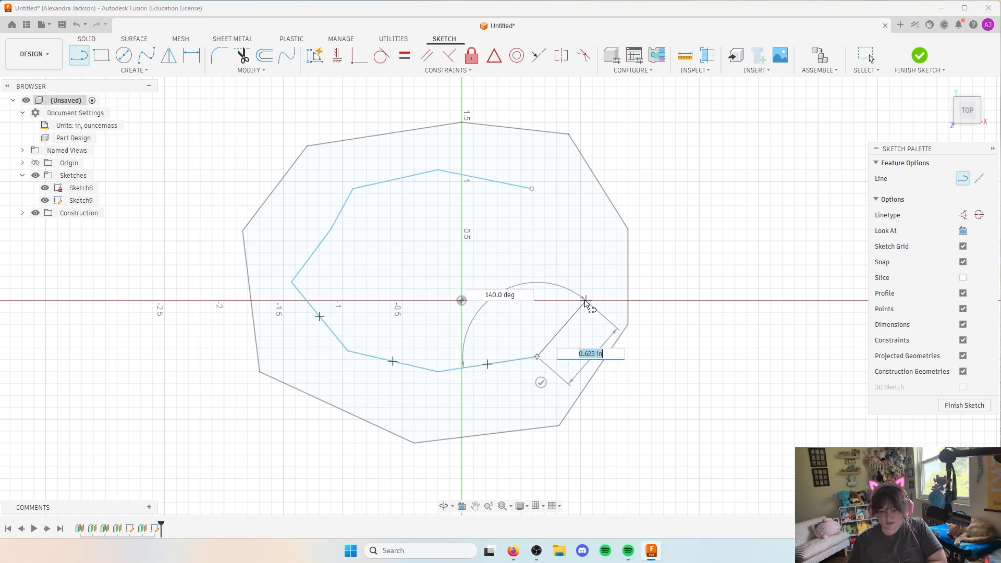
click(580, 301)
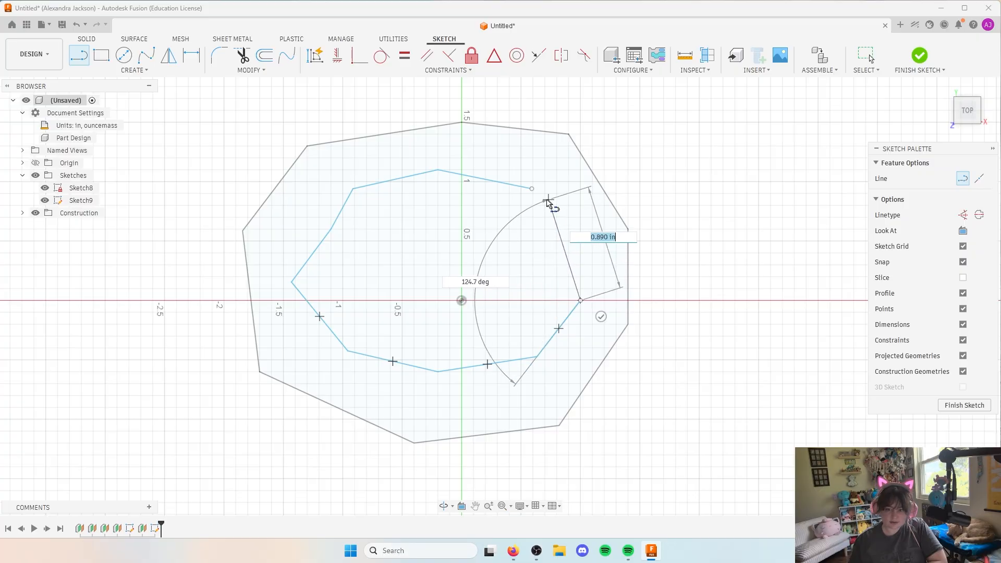
click(534, 189)
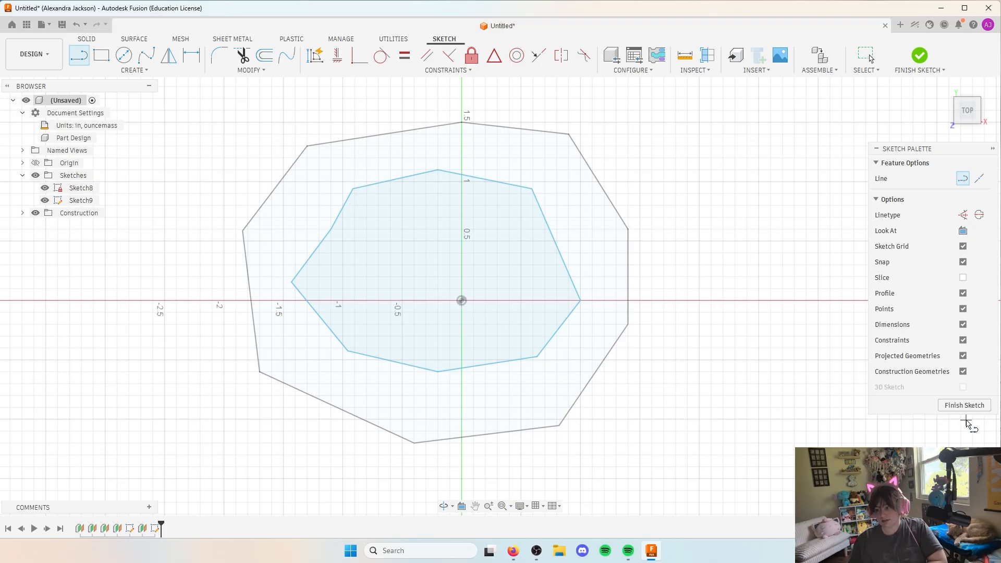
Constrain and dimension the nine-sided inner polygon with AutoConstrain, accepting Result 2, and finish the sketch
click(314, 55)
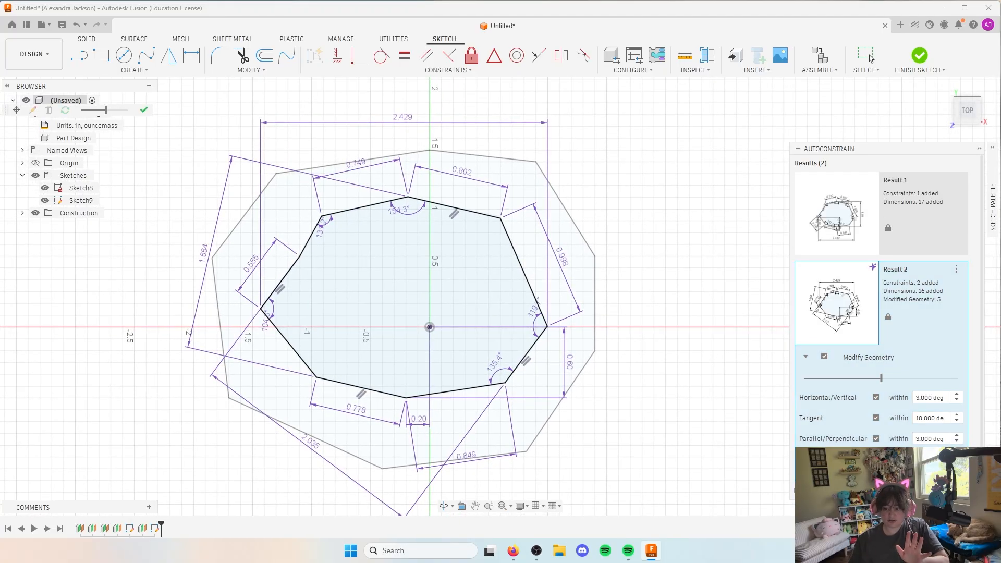
click(870, 56)
click(964, 369)
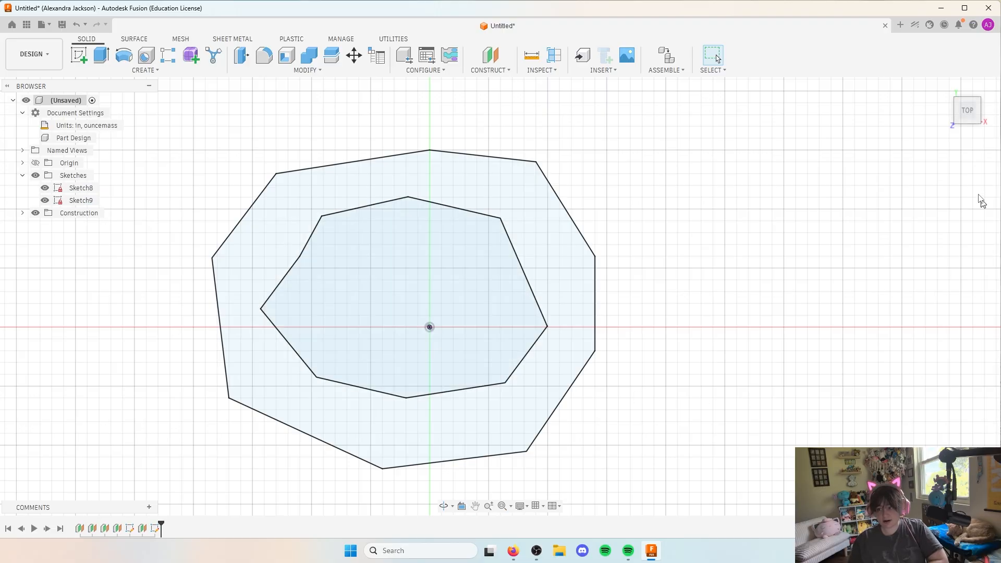
click(942, 87)
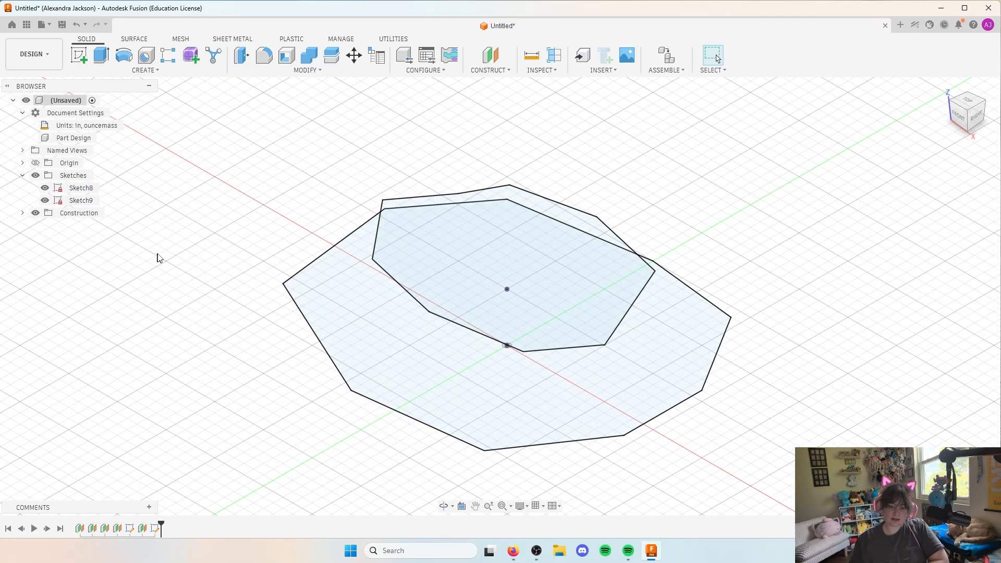
click(365, 307)
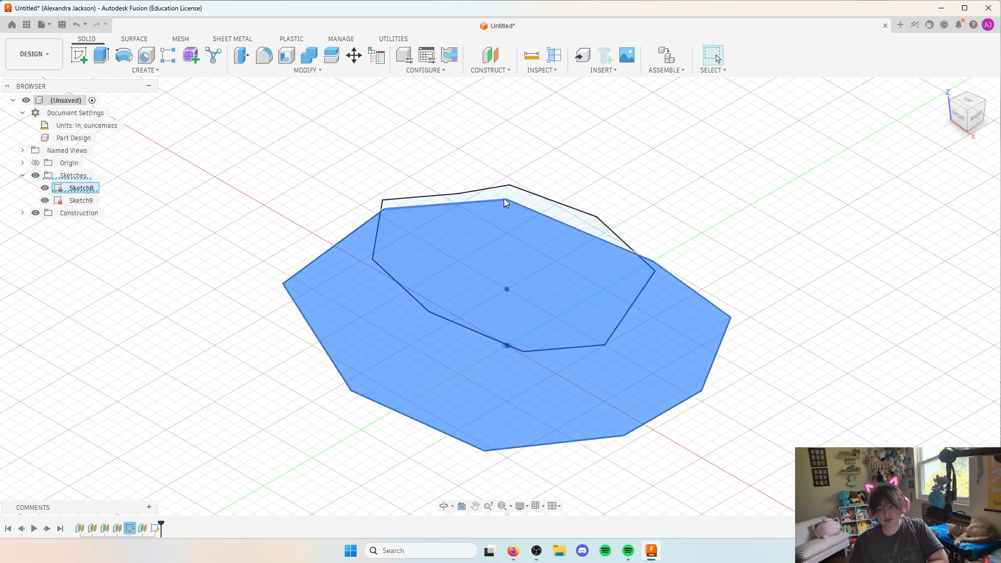
click(503, 194)
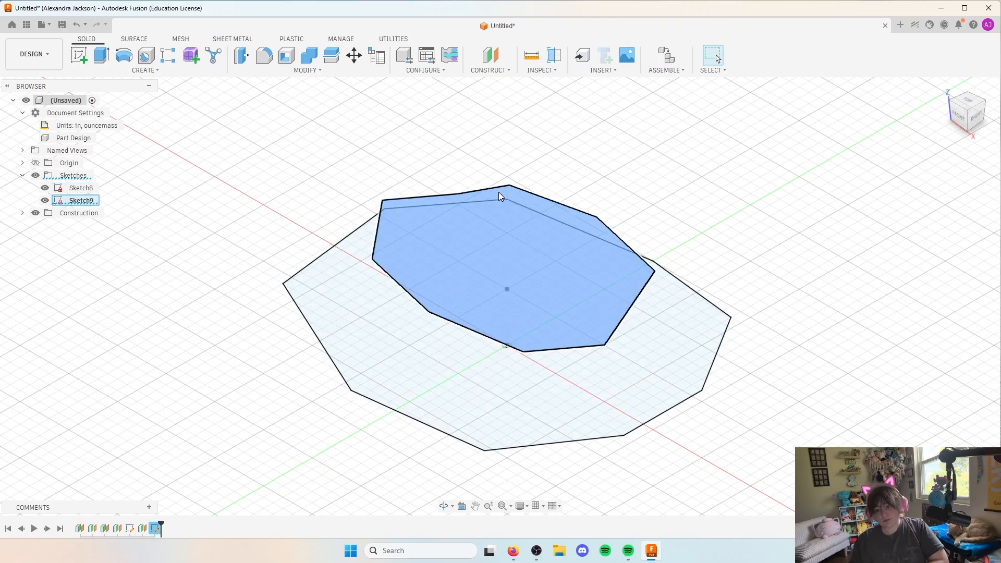
click(228, 224)
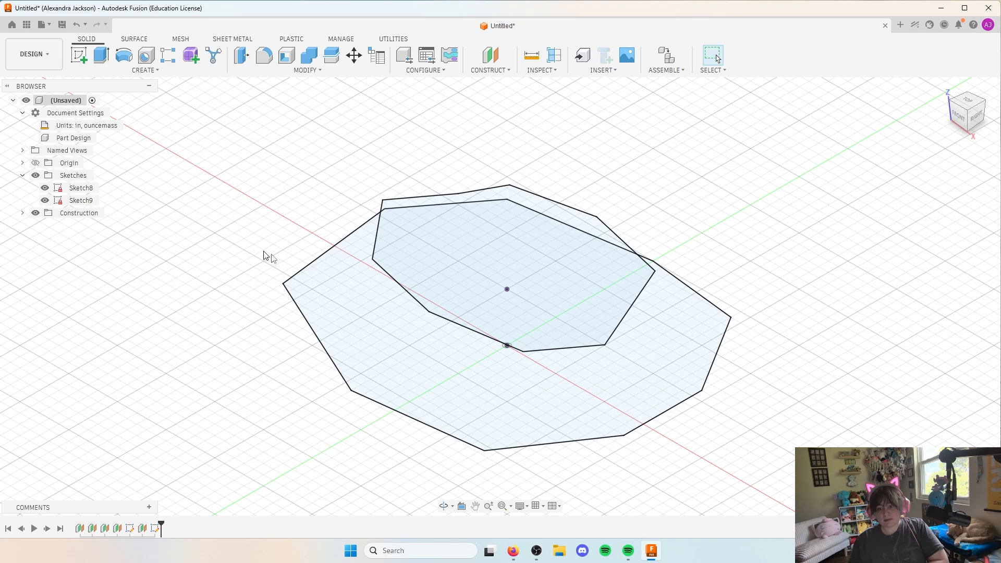
Create a construction plane offset 1.00 in above the XY plane and start a sketch on it
click(490, 55)
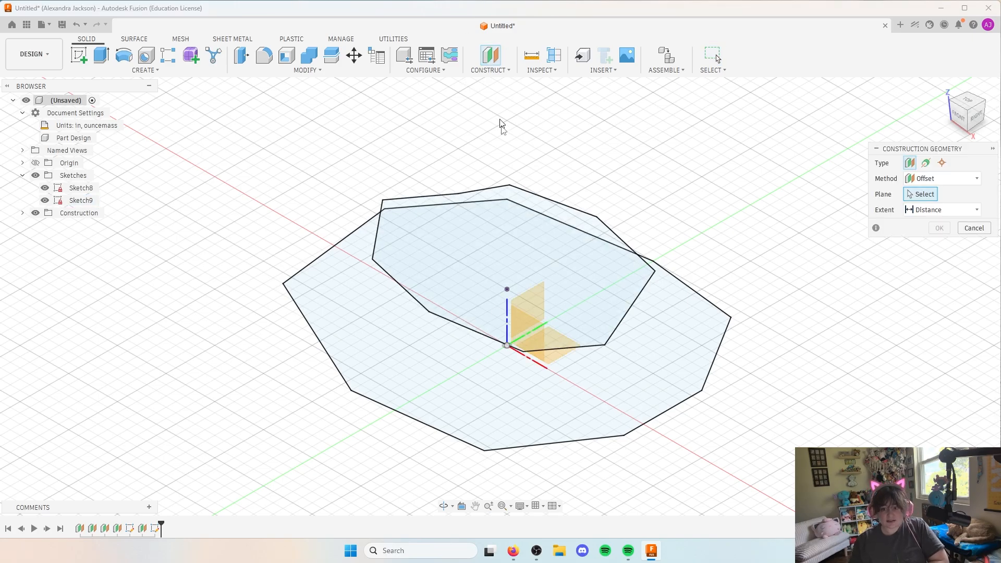
click(558, 359)
drag(610, 366, 601, 252)
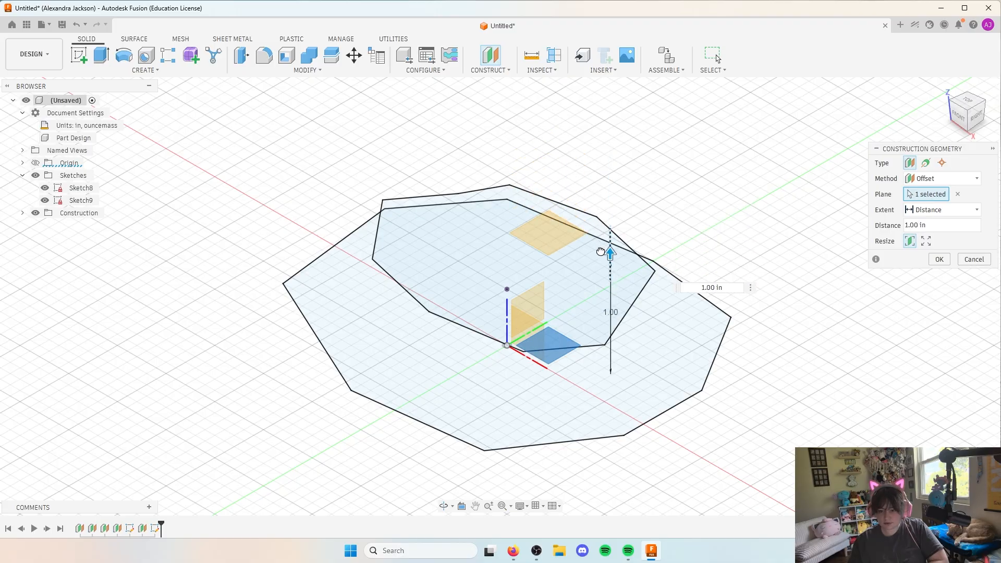
click(937, 259)
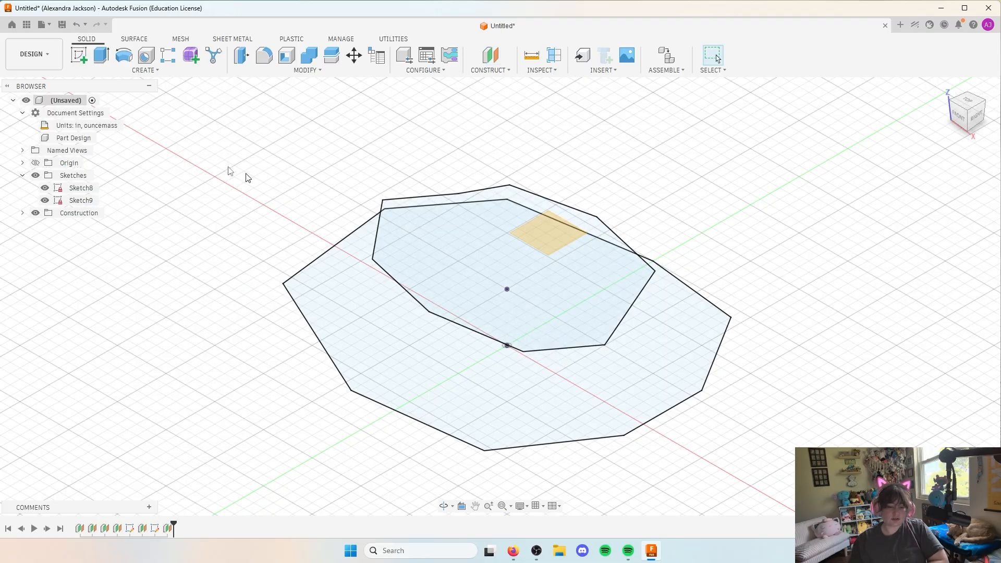
click(79, 55)
click(540, 231)
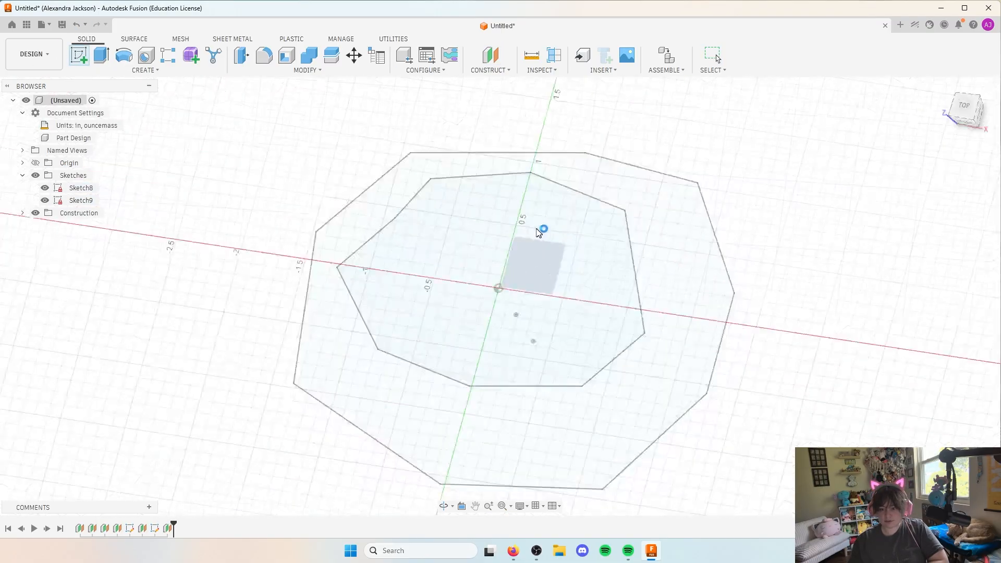
click(45, 188)
click(45, 200)
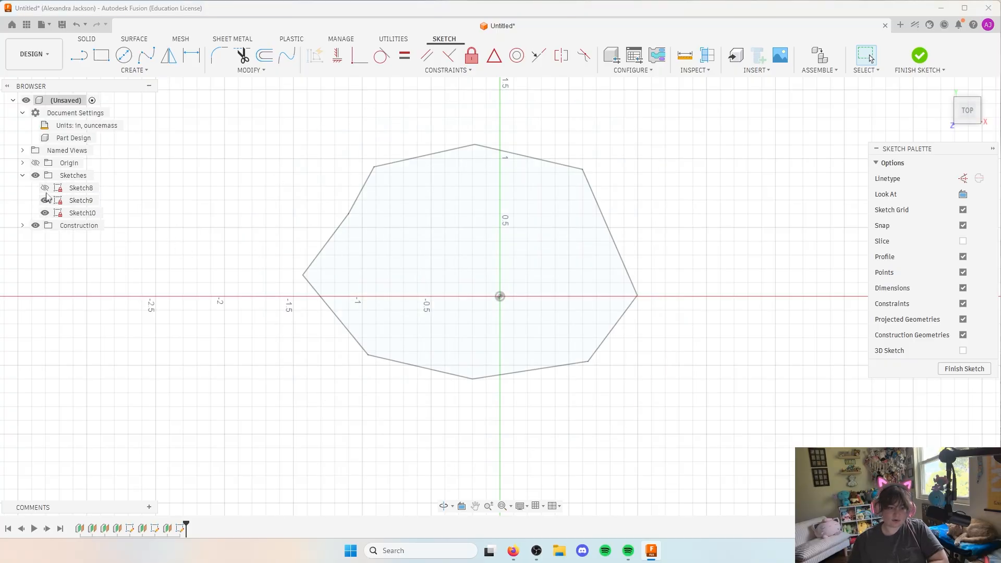
click(44, 188)
click(81, 200)
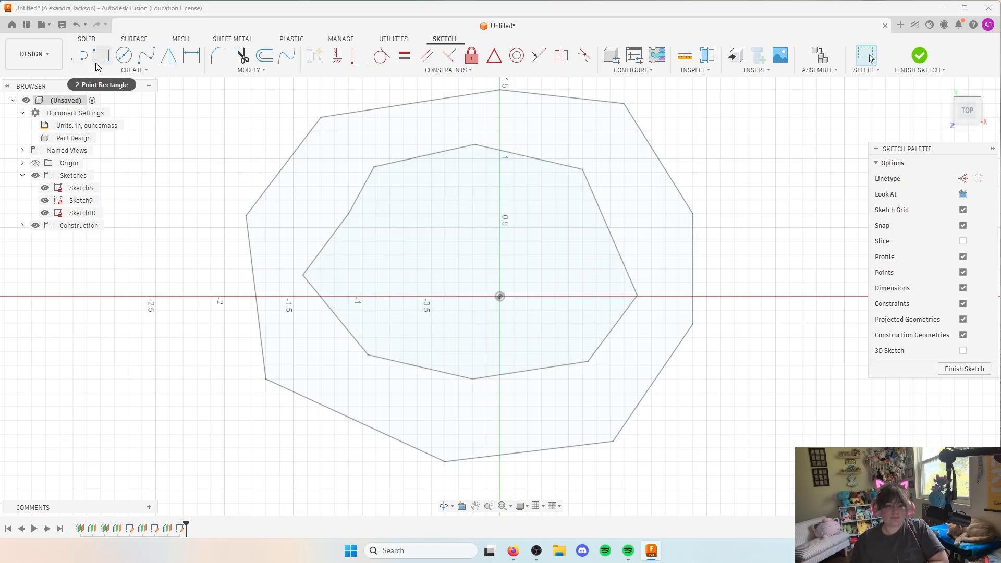
Draw a closed irregular seven-sided polygon inside the two existing outlines, about 1.31 in wide and 1.00 in high
click(79, 55)
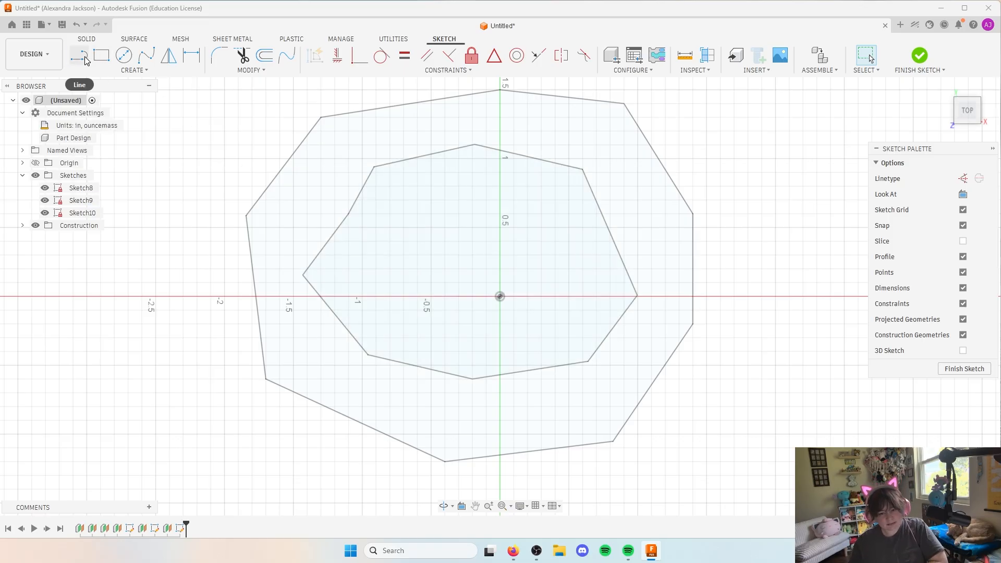
click(473, 200)
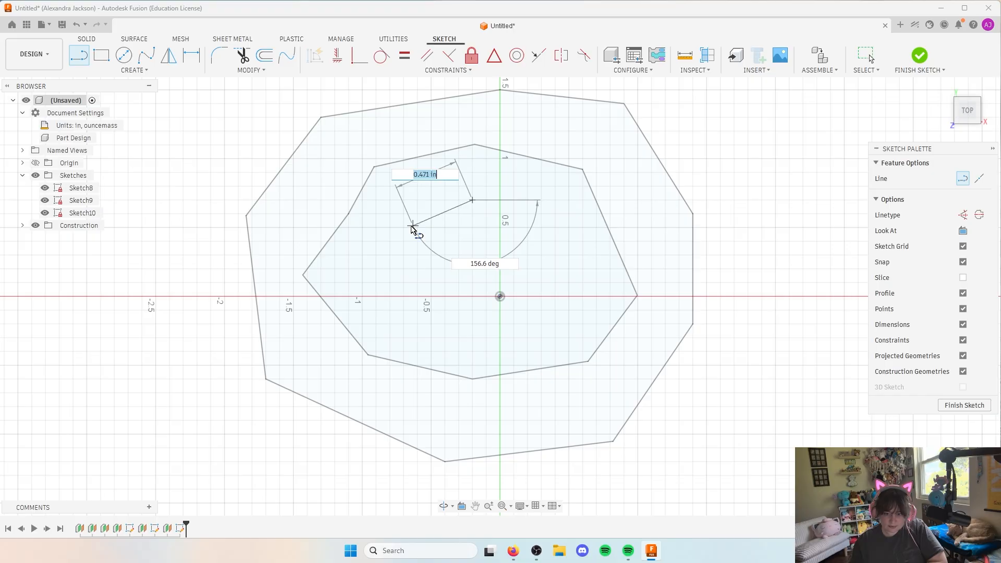
click(404, 227)
click(386, 276)
click(430, 337)
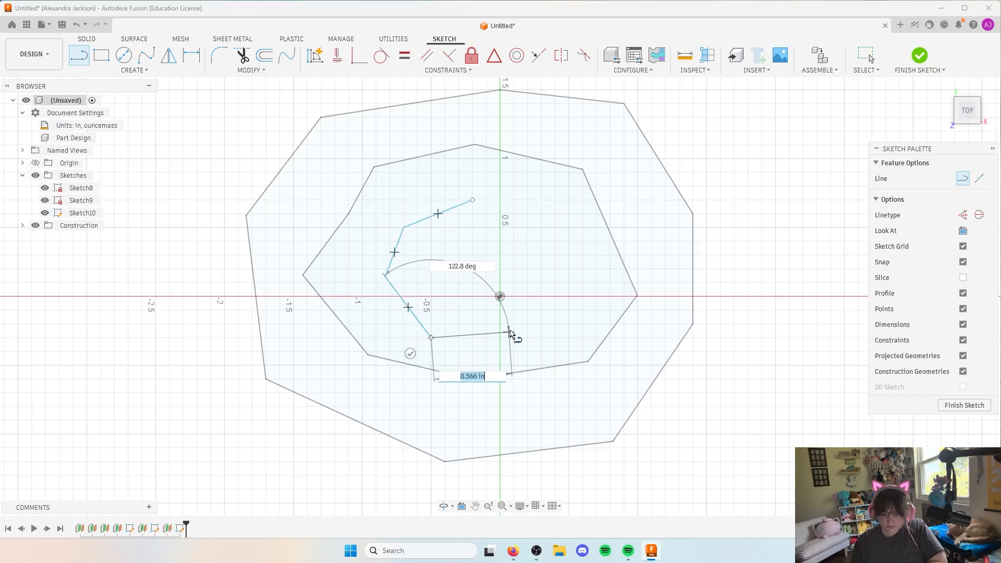
click(537, 330)
click(566, 284)
click(543, 223)
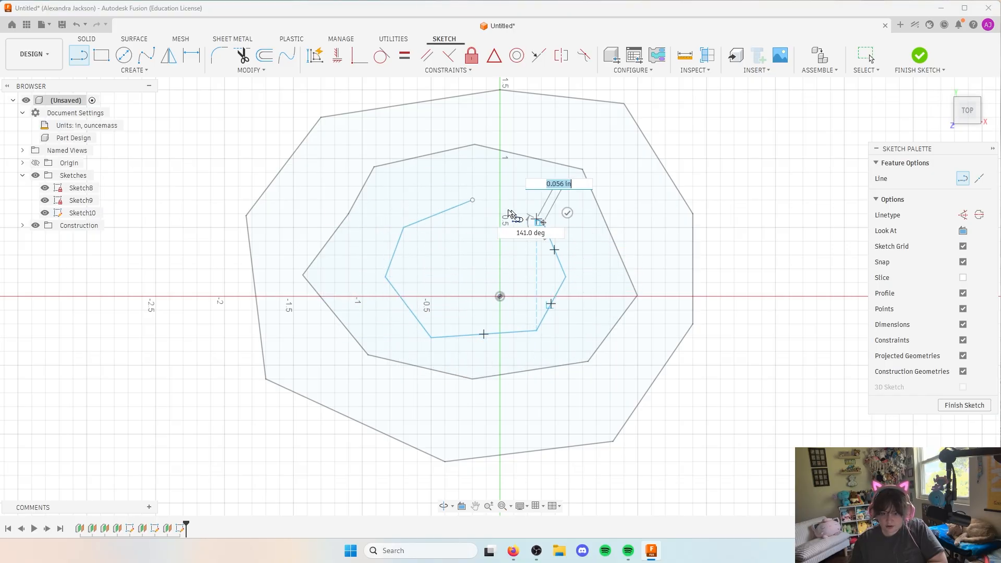
click(473, 201)
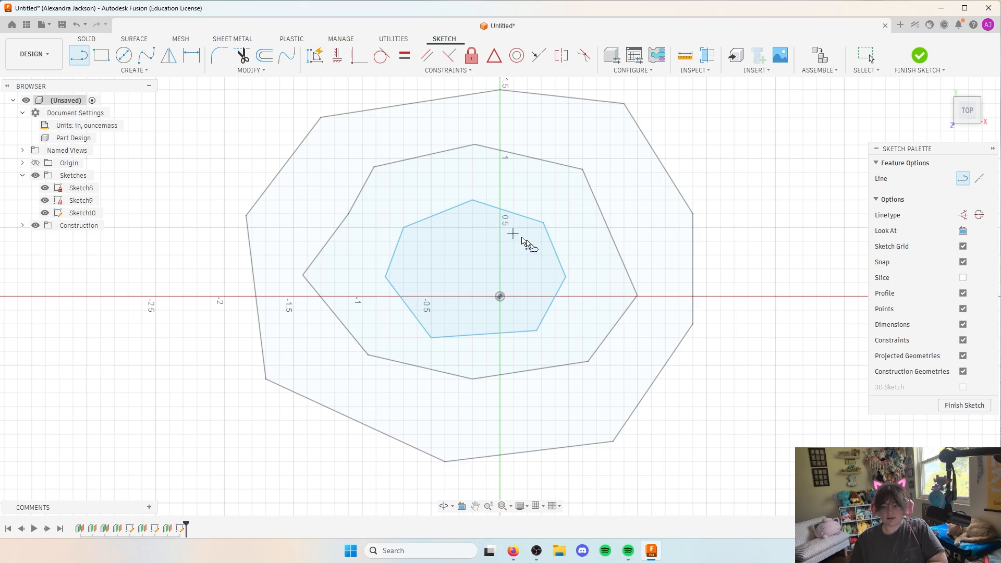
Constrain and dimension the seven-sided polygon with AutoConstrain, accepting Result 1, and finish the sketch
click(315, 55)
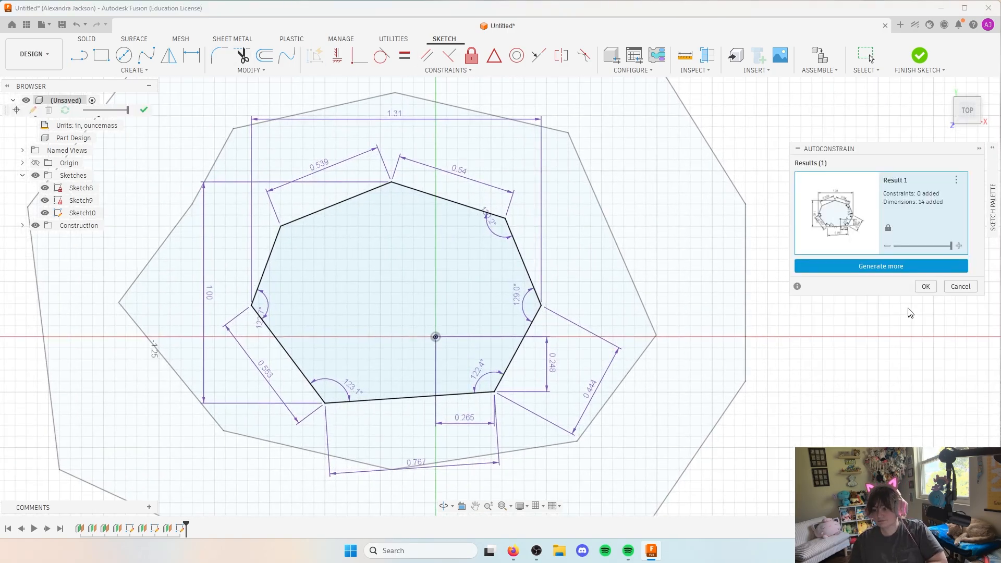
click(925, 286)
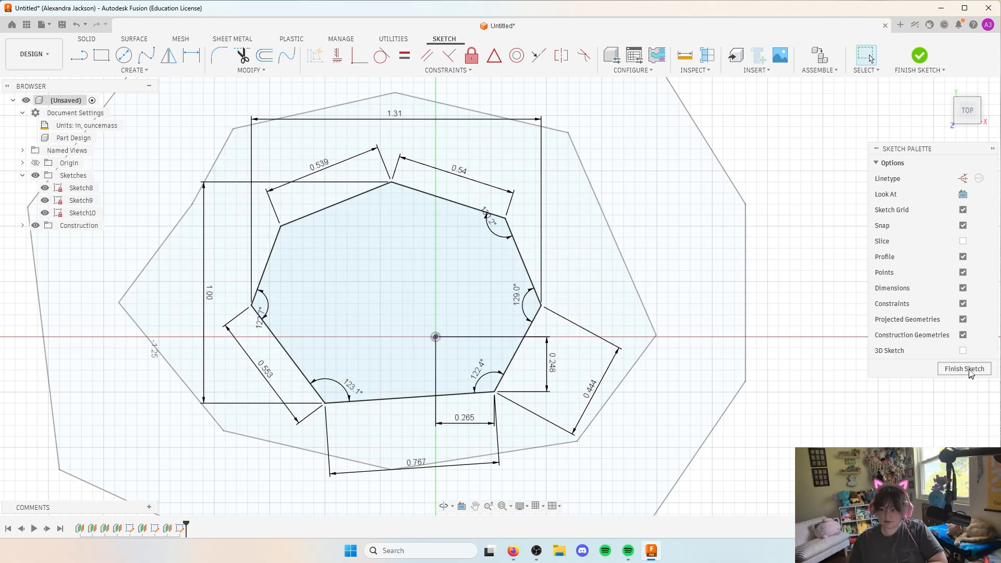
click(969, 370)
click(944, 89)
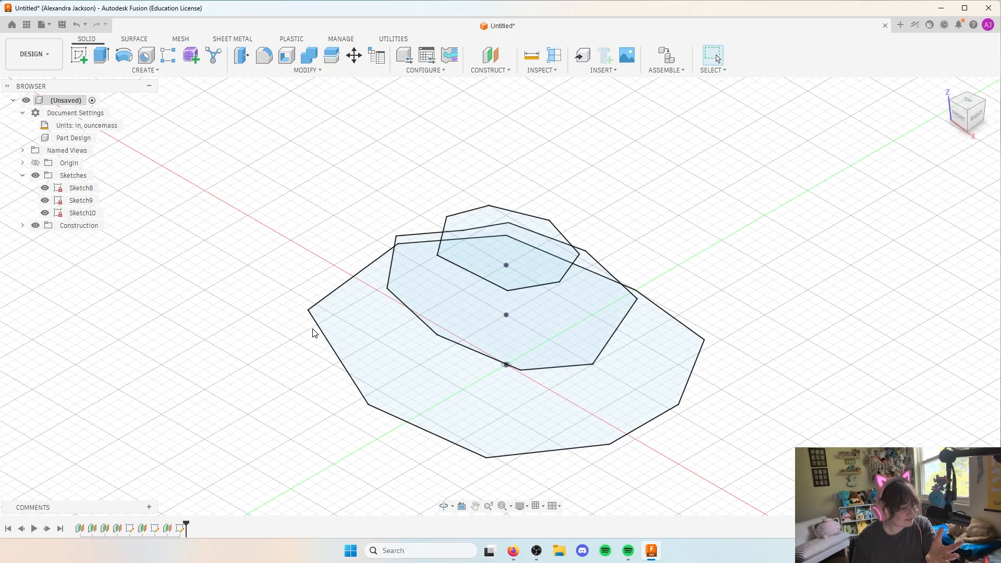
click(328, 324)
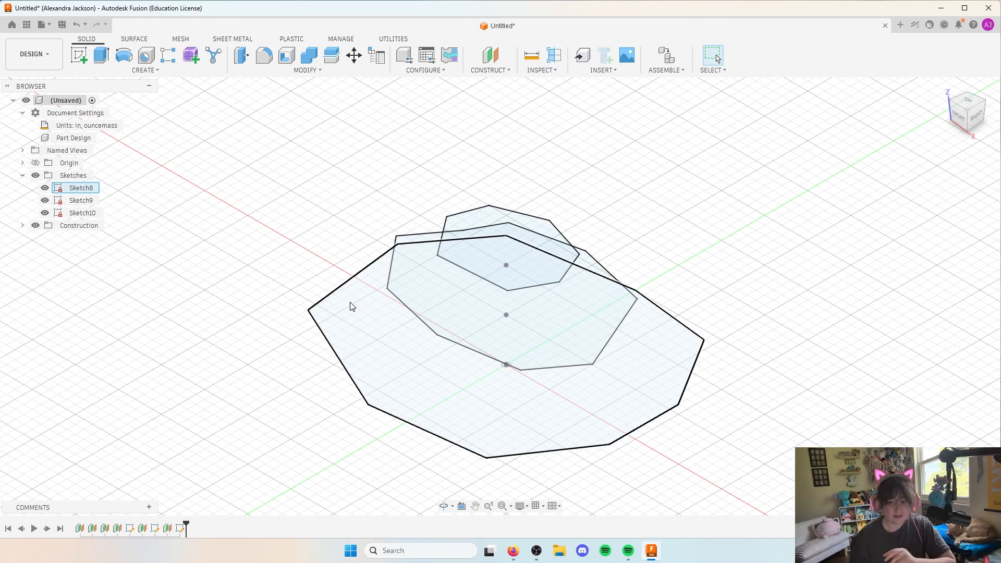
click(447, 249)
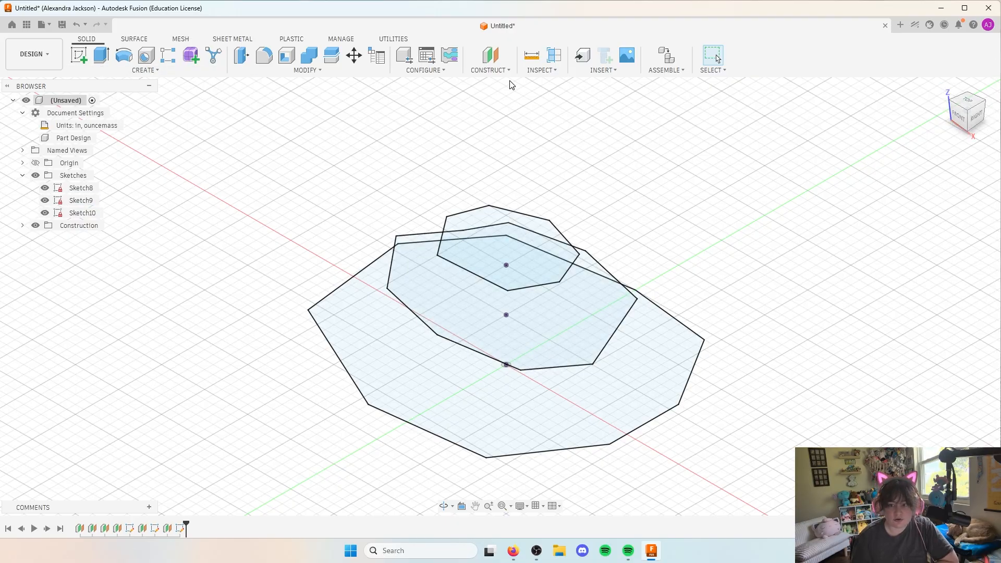
Create a construction plane offset about 1.5 in above the XY plane, over the smallest polygon
click(491, 56)
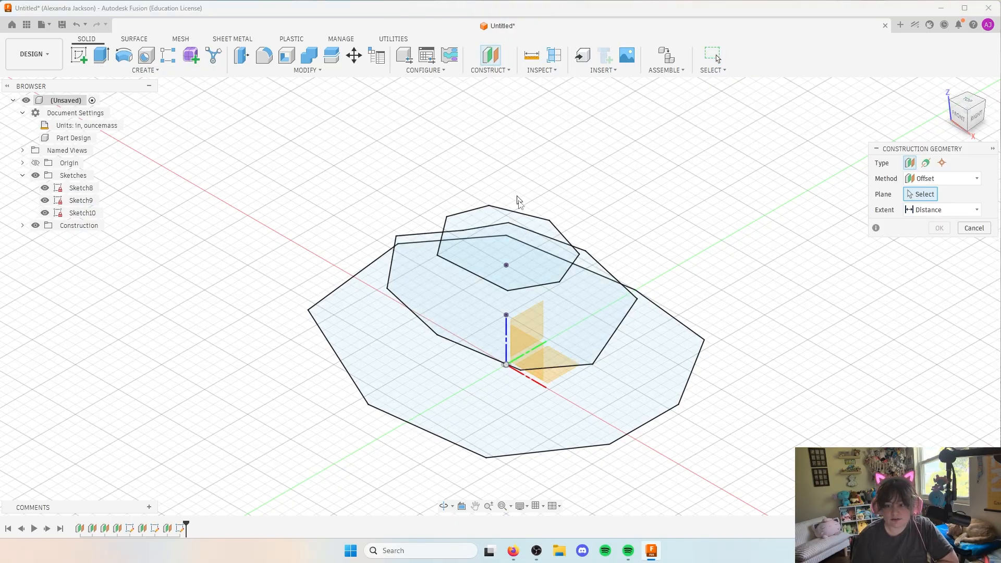
click(557, 381)
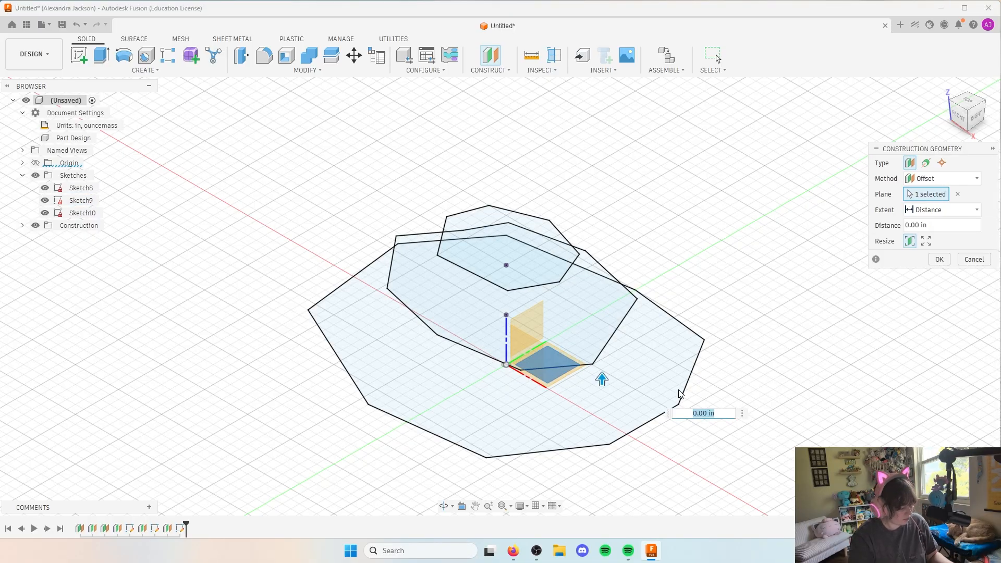
text(3)
key(Return)
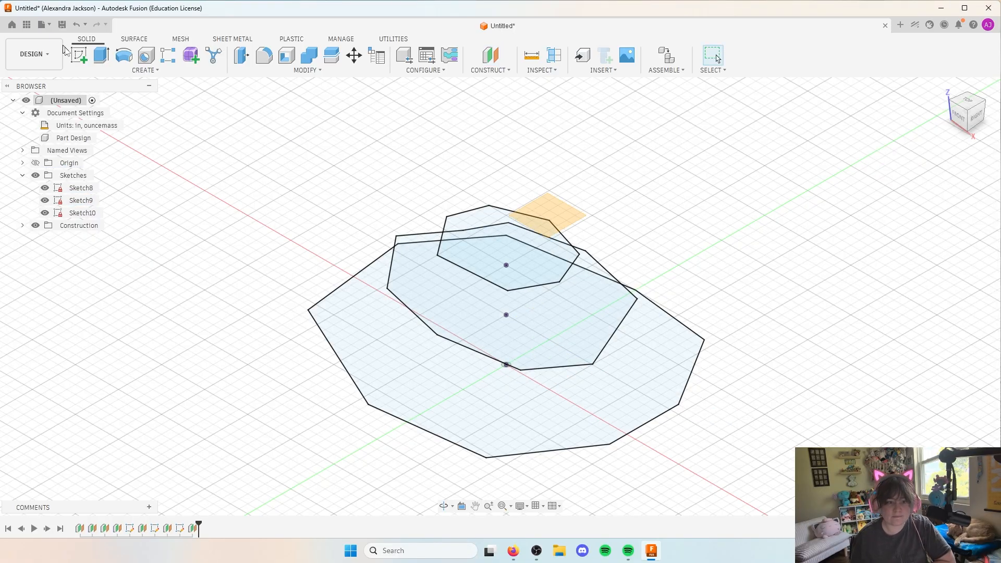
Sketch a closed irregular six-sided polygon about 0.64 in wide and 0.52 in high on the topmost offset plane, inside the smallest outline
click(79, 55)
click(551, 206)
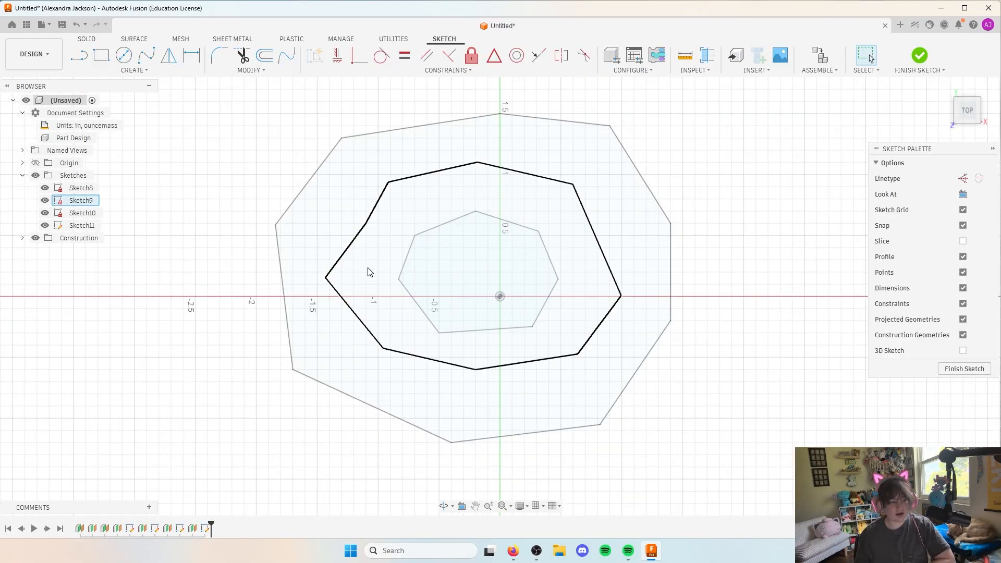
key(l)
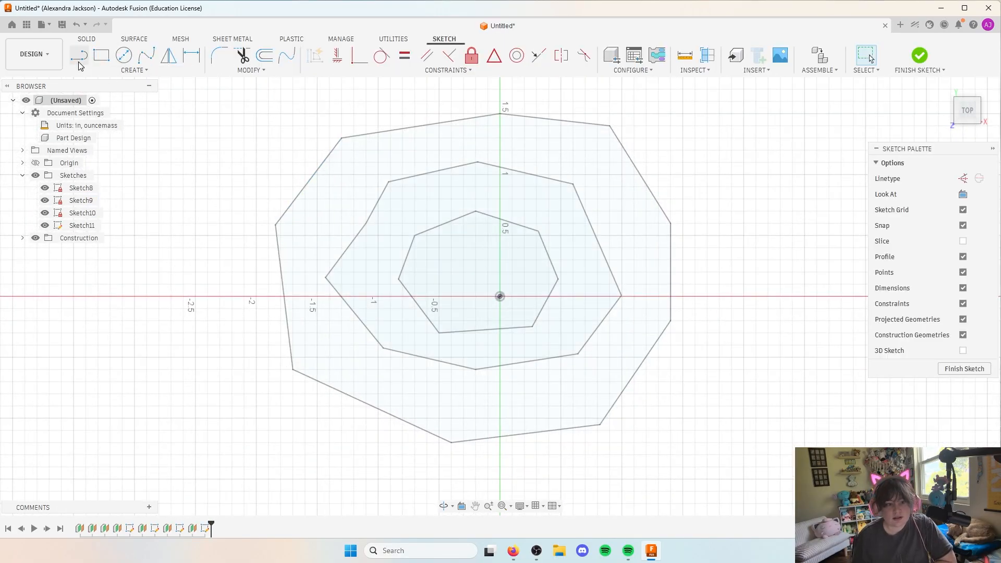
click(442, 260)
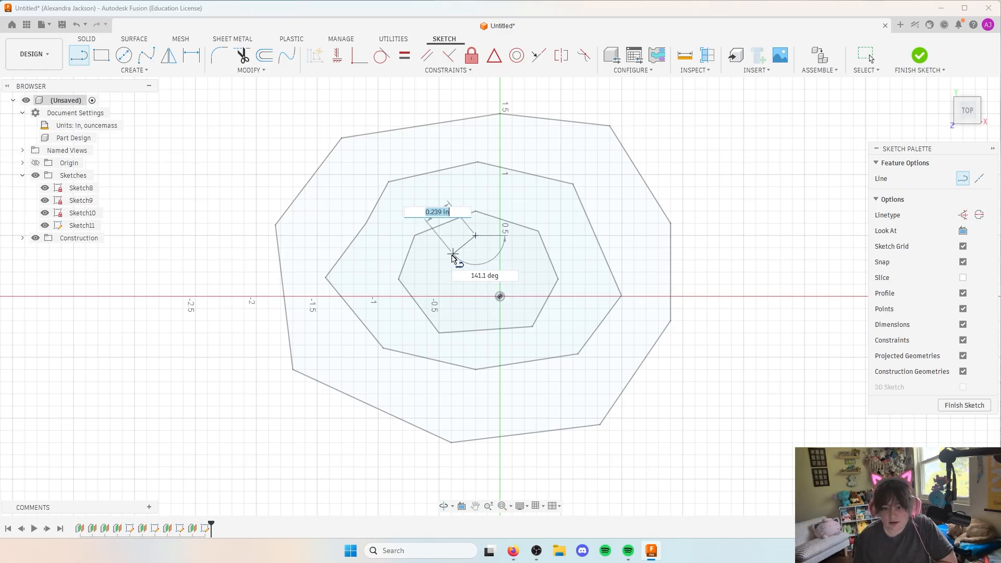
click(457, 297)
click(500, 296)
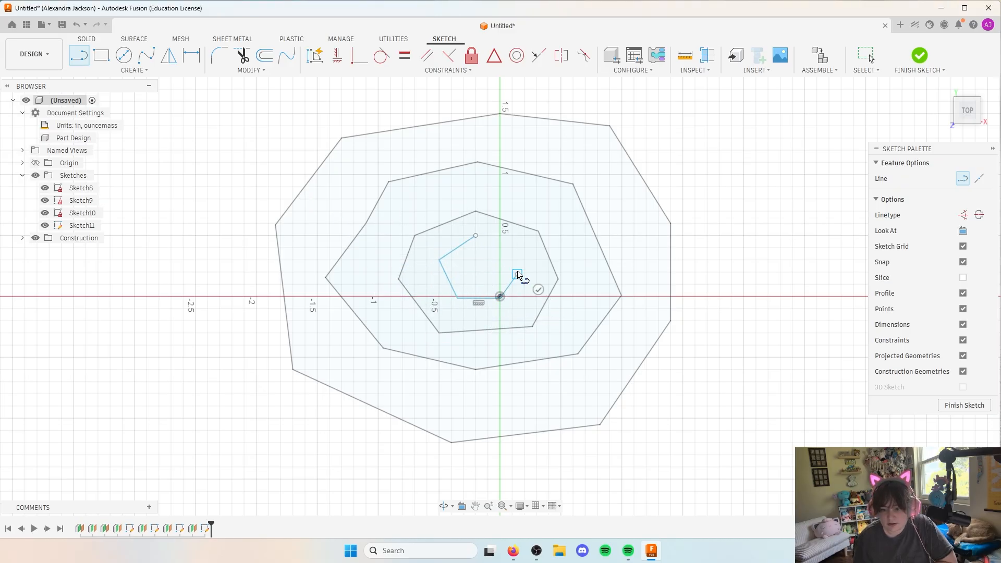
click(517, 274)
click(518, 248)
click(476, 236)
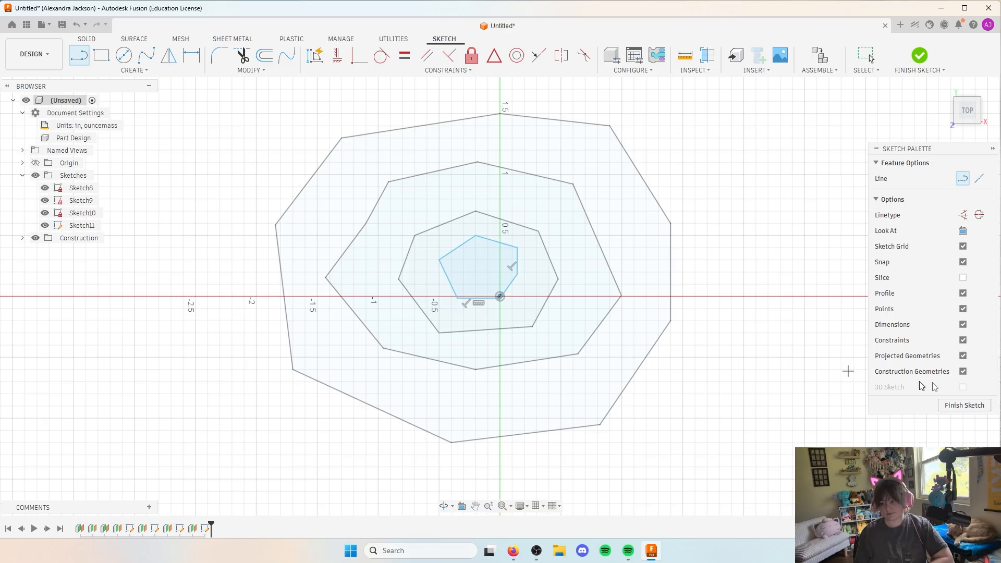
Constrain and dimension the six-sided polygon with AutoConstrain, accepting Result 1, and finish the sketch
click(315, 55)
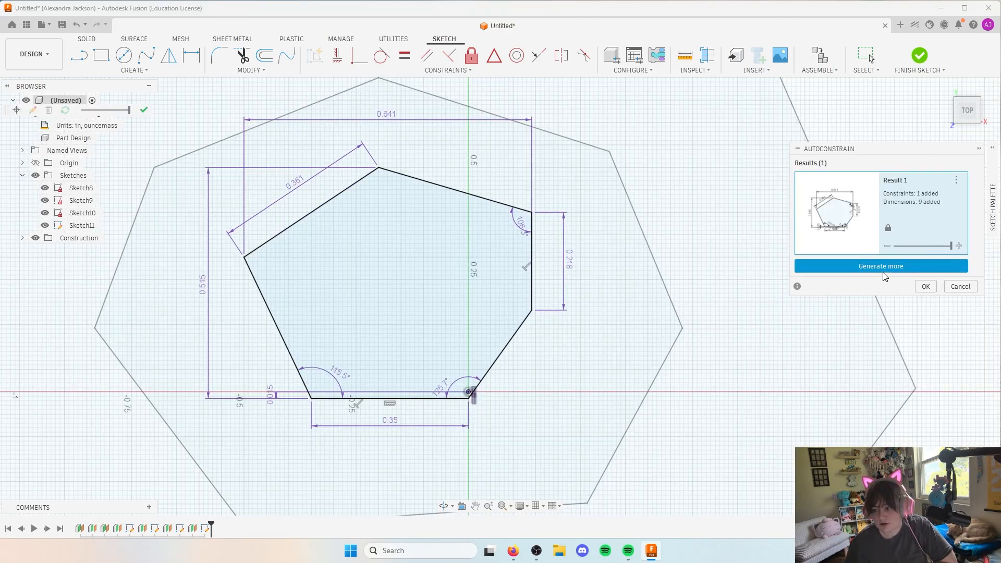
click(926, 287)
click(923, 368)
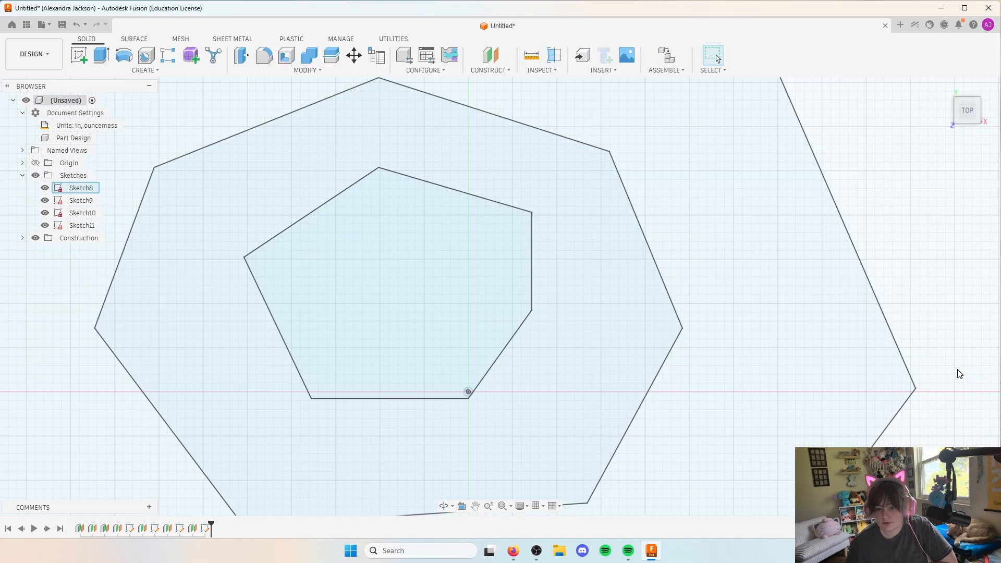
Start a Loft with the Rails guide type and add the largest polygon at the base as the first profile
scroll(239, 227, up, 1)
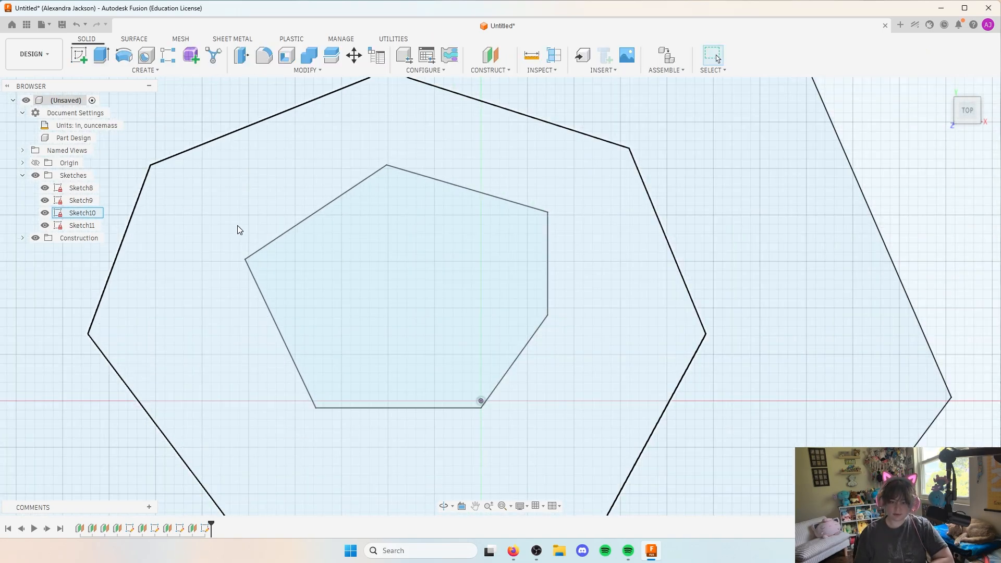
scroll(238, 228, down, 5)
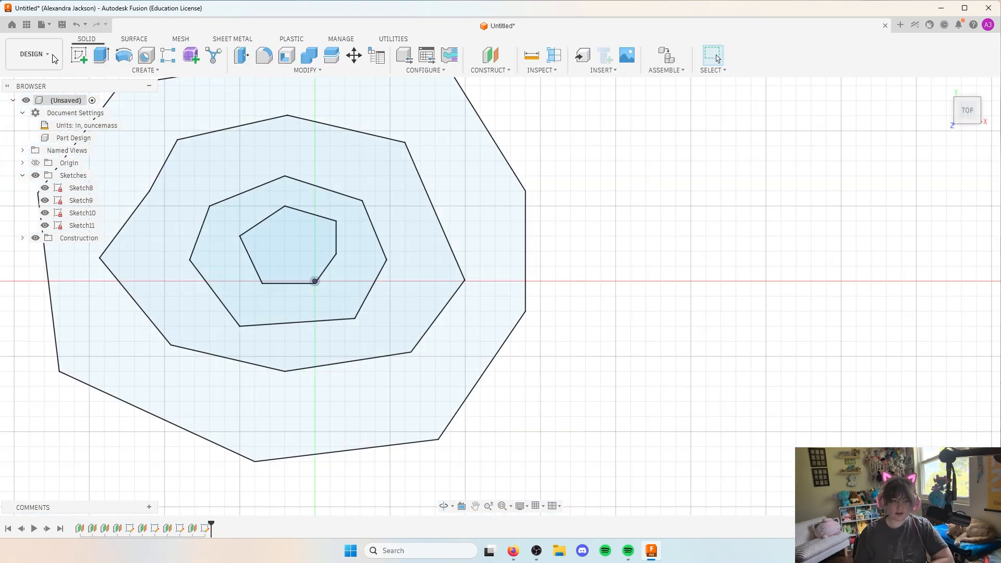
click(945, 87)
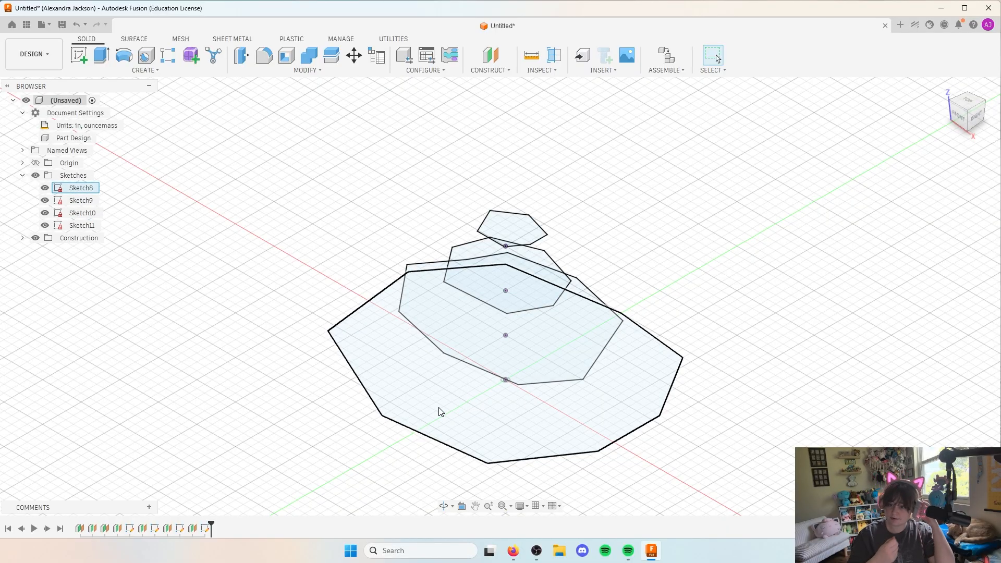
scroll(245, 285, up, 1)
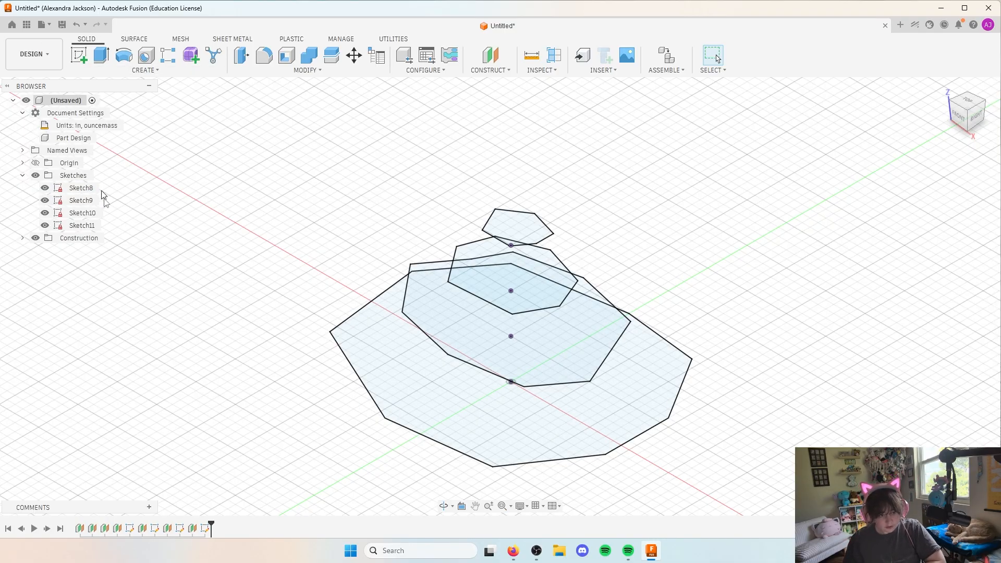
click(144, 70)
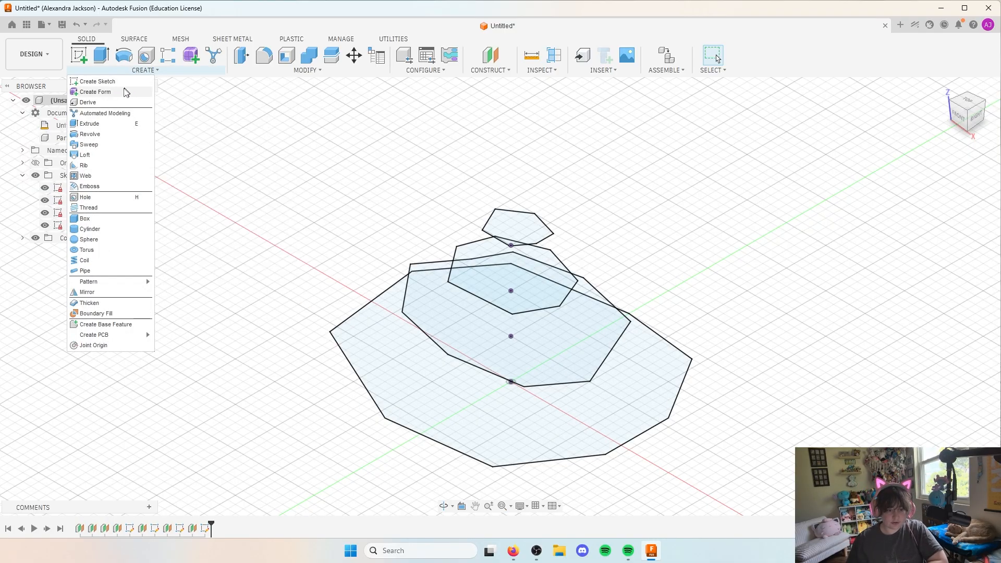
click(91, 156)
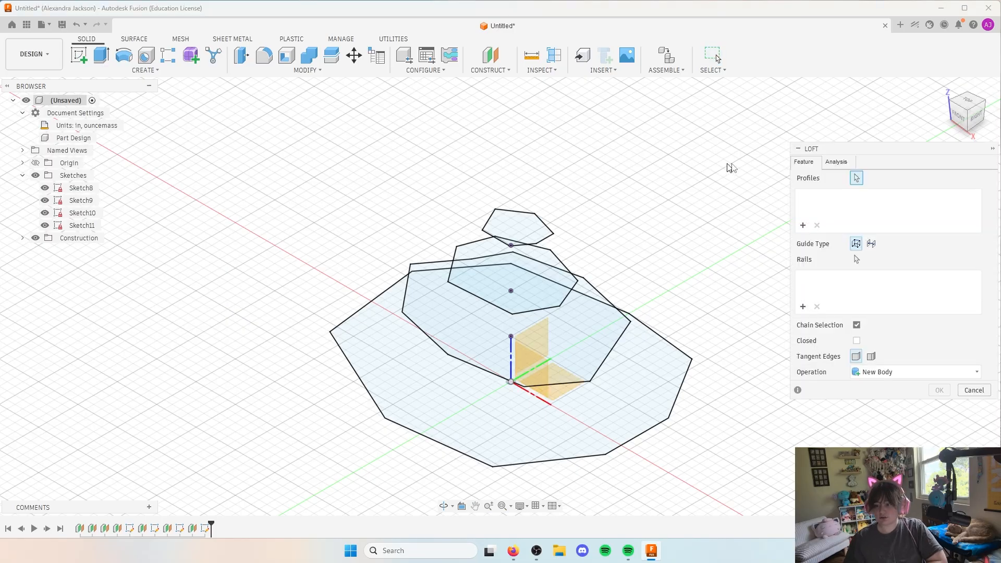
drag(877, 150, 786, 107)
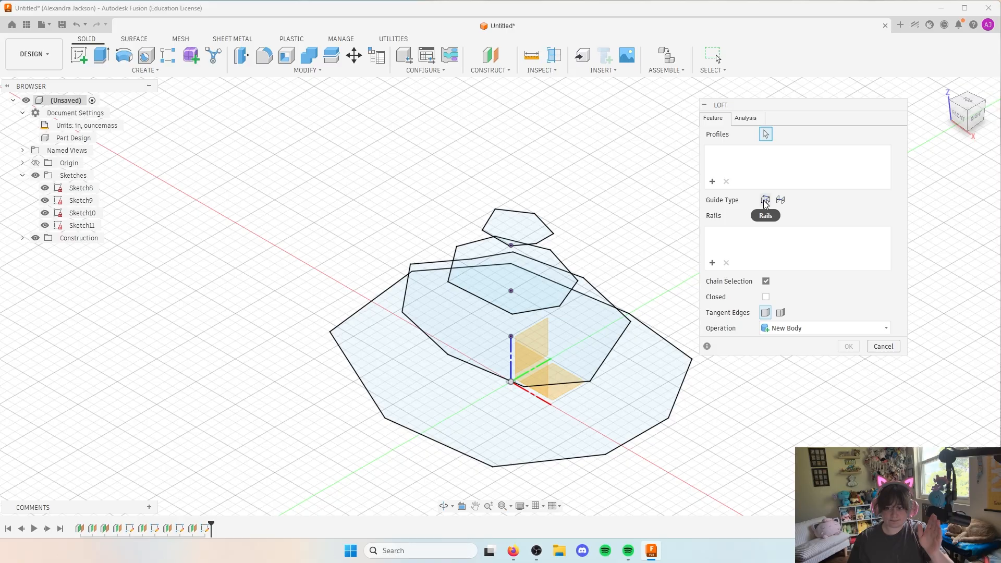
click(765, 200)
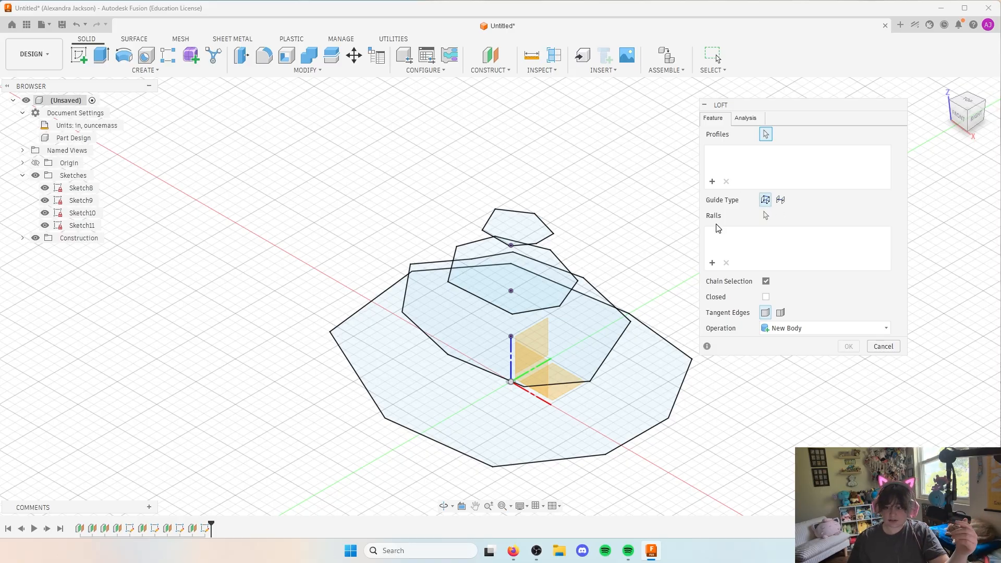
click(765, 216)
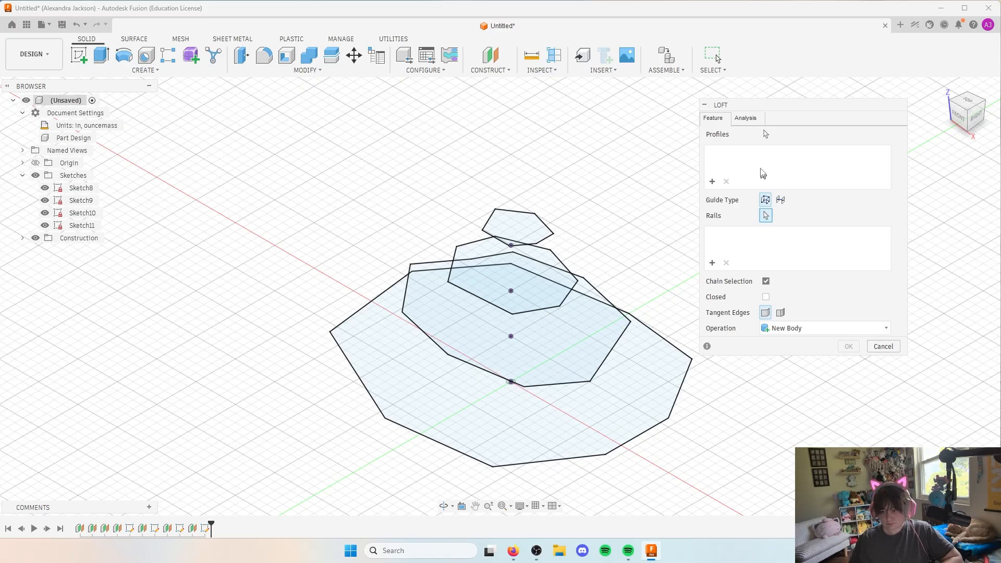
click(713, 181)
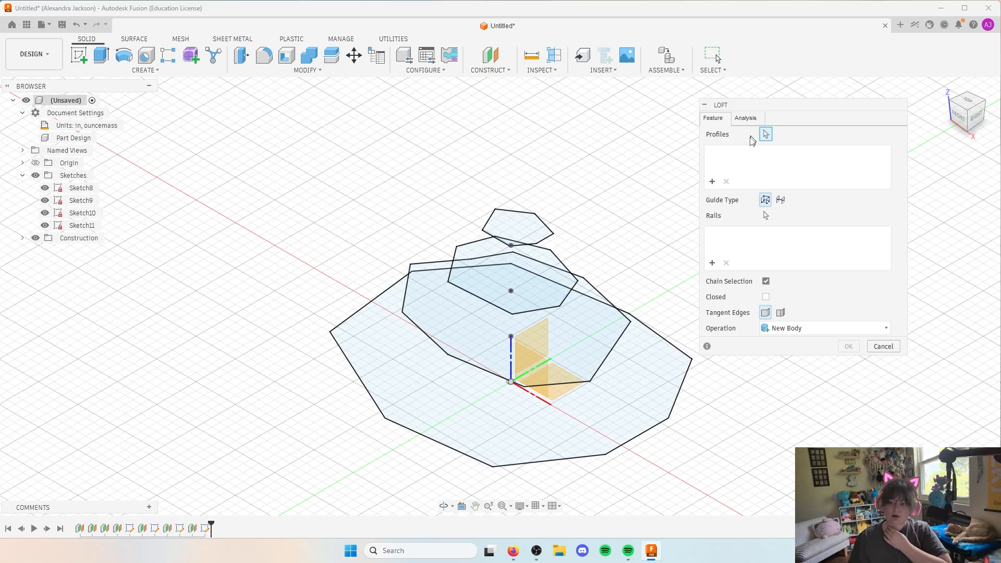
click(645, 386)
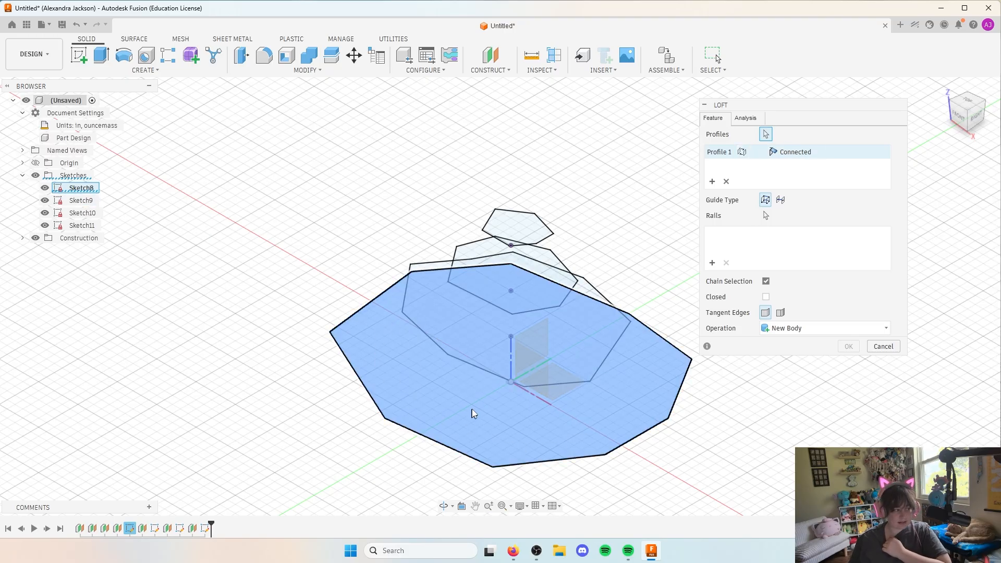
Add the three smaller polygons in ascending order as loft profiles and create the loft as a new body
click(716, 184)
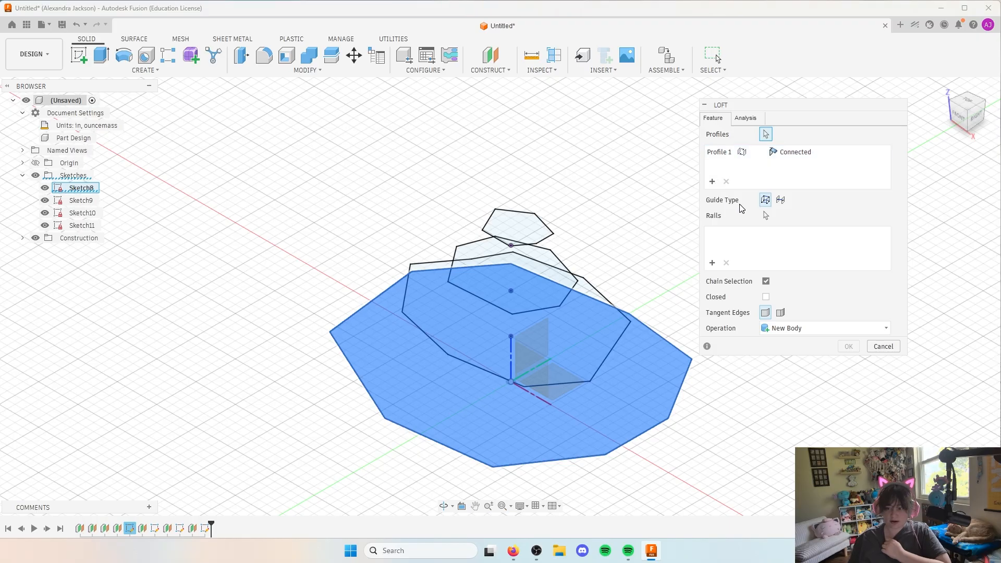
click(597, 312)
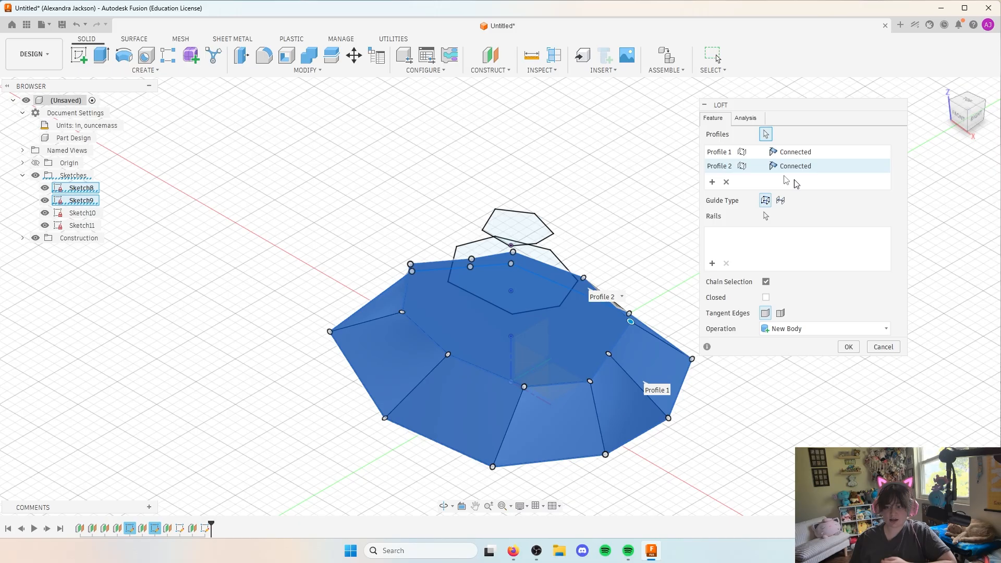
click(711, 183)
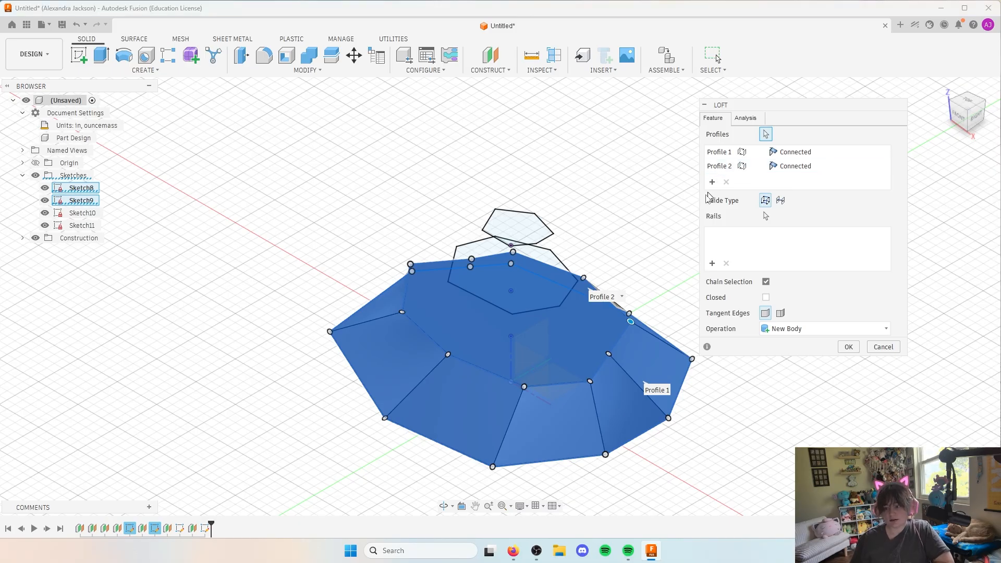
click(544, 260)
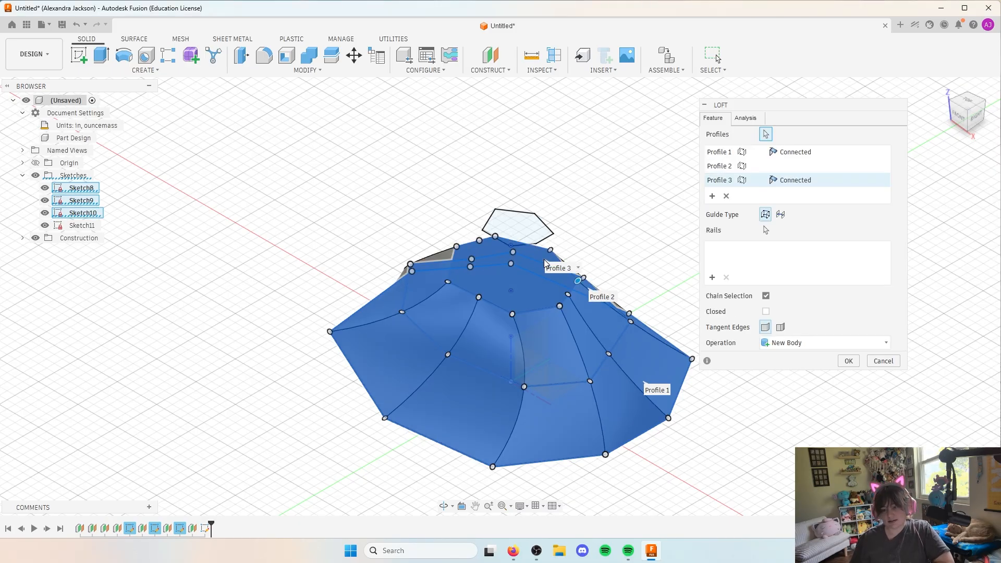
click(713, 196)
click(524, 225)
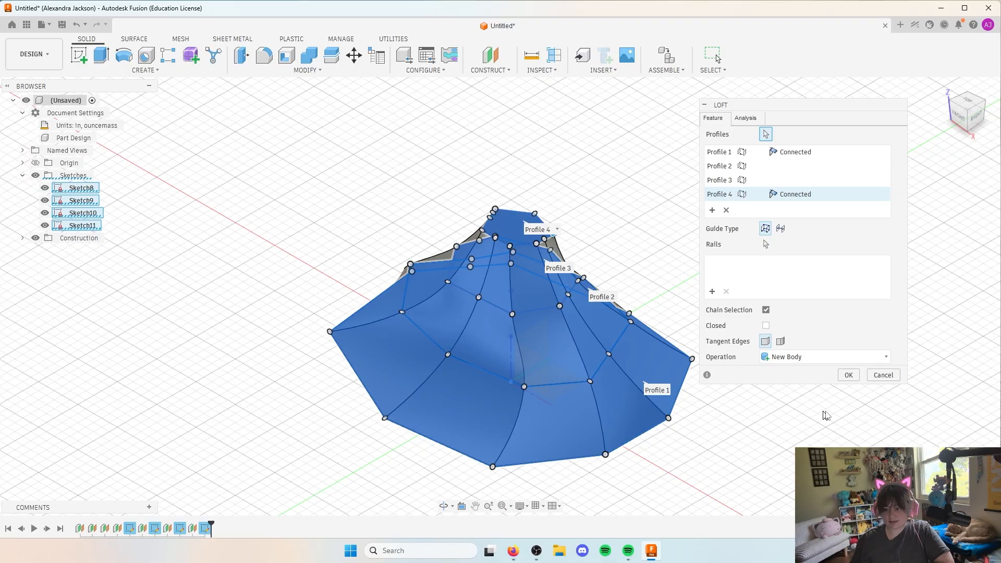
click(849, 375)
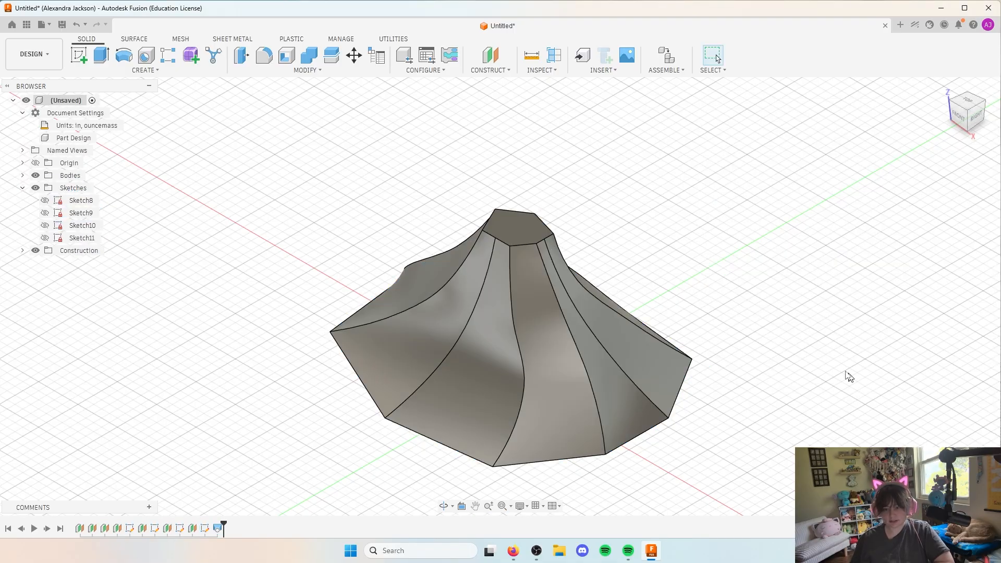
Examine the lofted body's side faces and overall shape from different angles
scroll(707, 328, up, 2)
scroll(669, 317, down, 2)
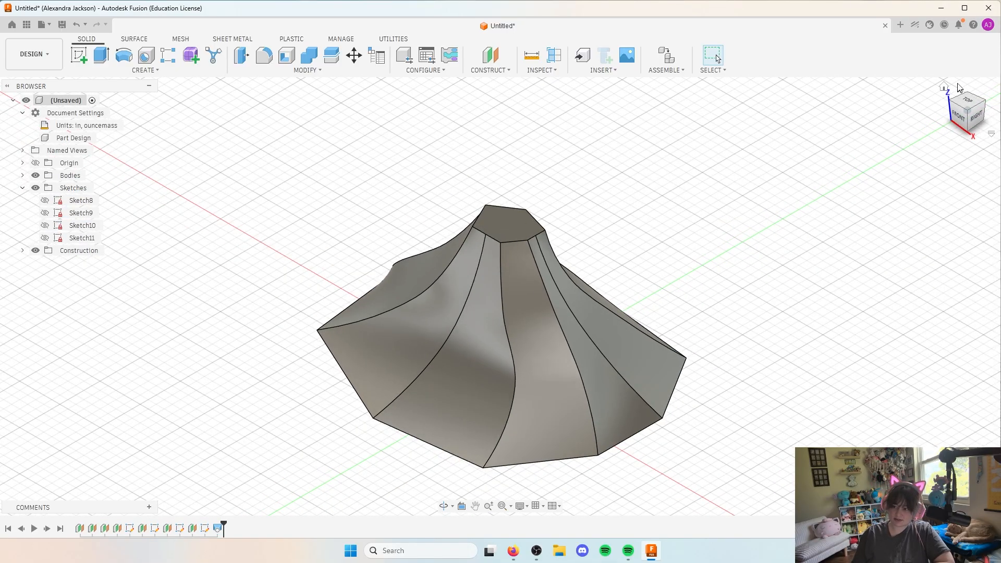
click(945, 89)
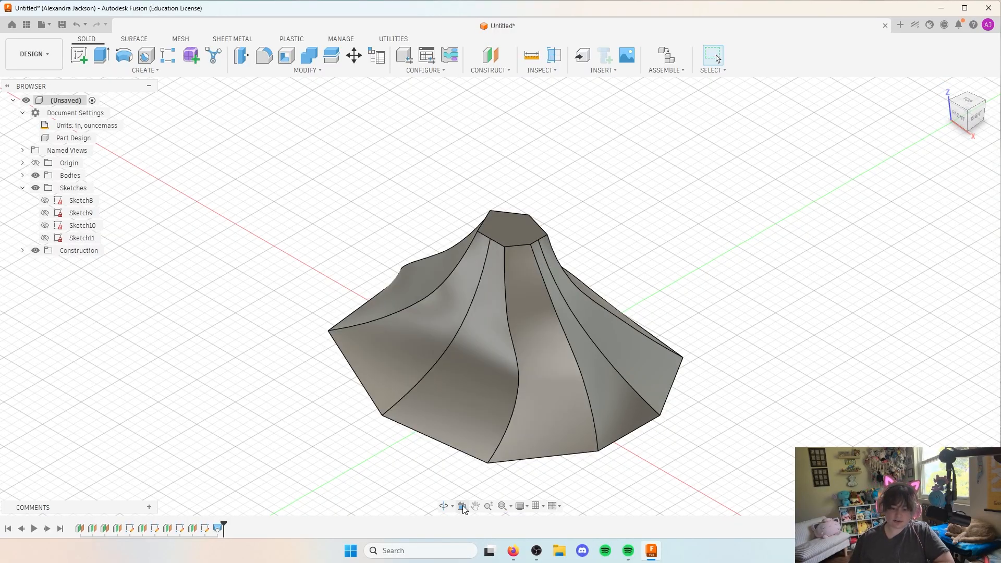
click(442, 506)
drag(286, 386, 849, 149)
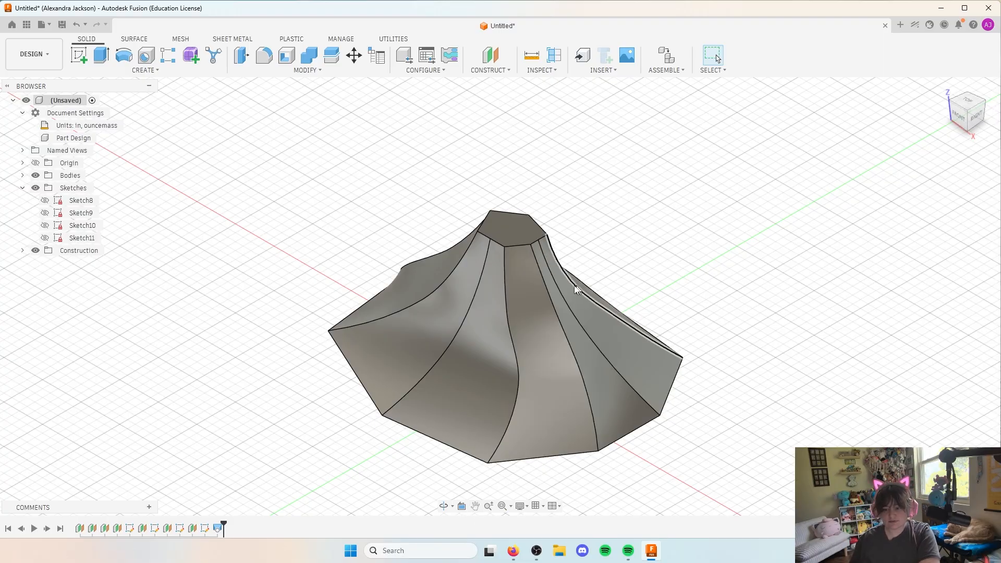
click(443, 506)
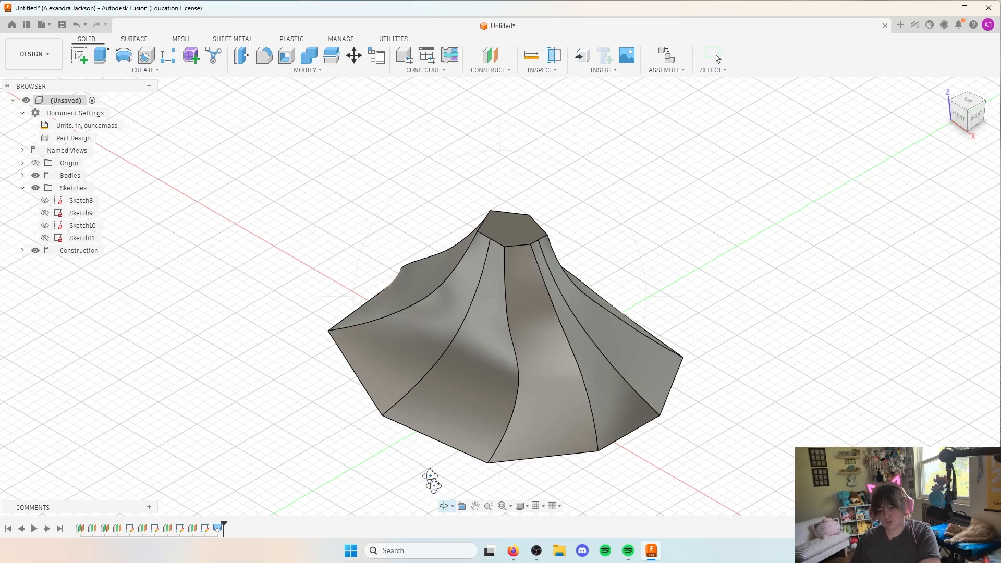